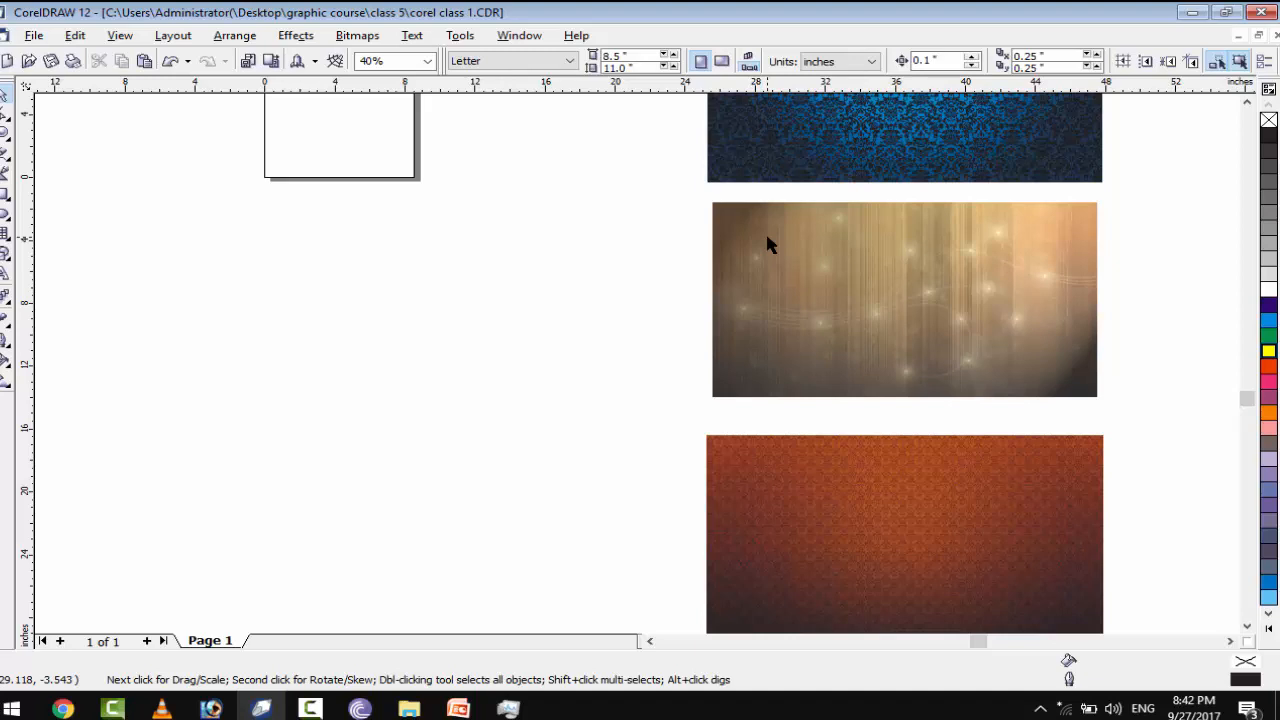
Move the blue, golden and orange background images farther from the page to clear a working area
scroll(768, 245, down, 1)
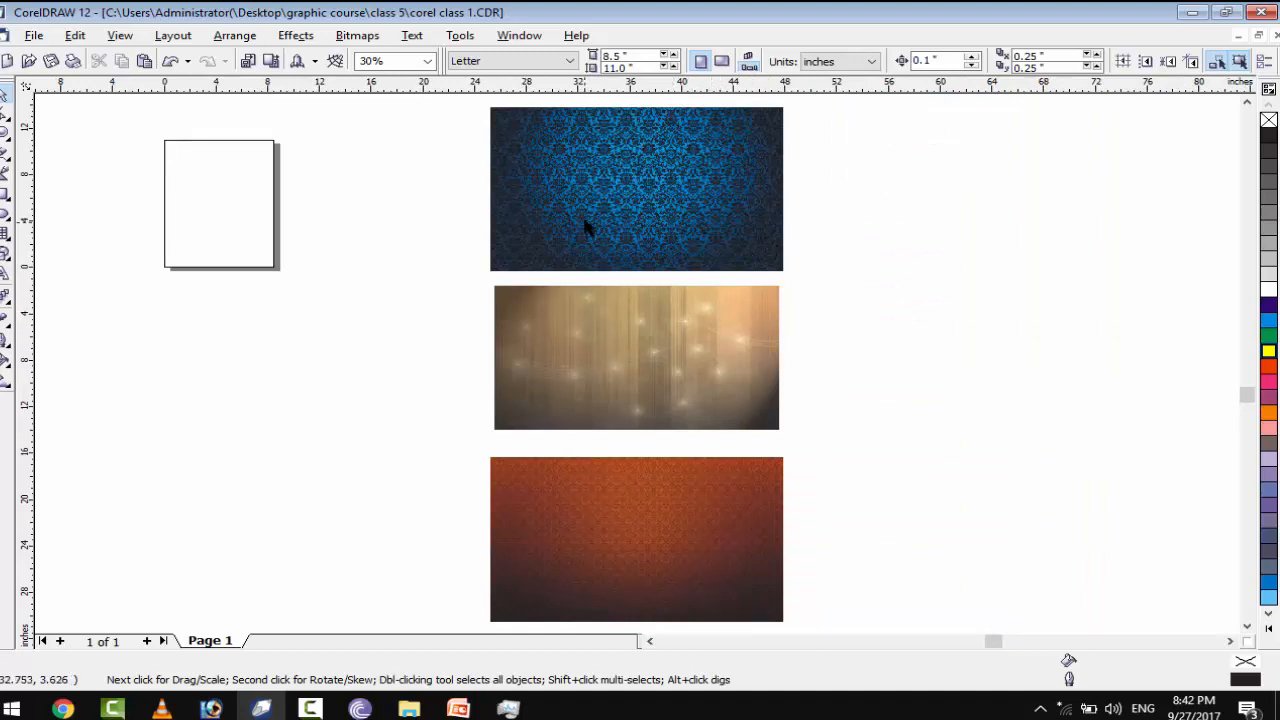
drag(700, 188, 1034, 207)
drag(740, 350, 1088, 390)
drag(711, 557, 1073, 566)
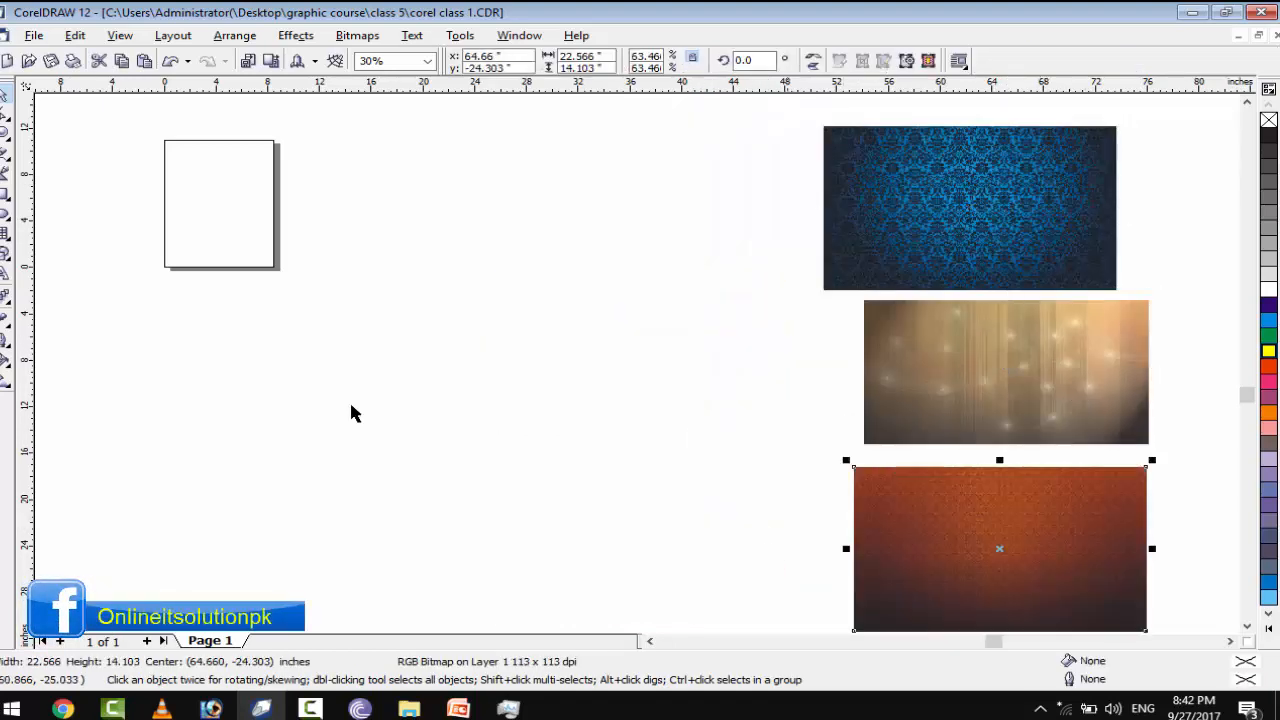
Draw a rectangle below the page and set its size to 5 inches wide by 2.5 inches high
click(230, 372)
click(6, 196)
drag(113, 278, 660, 506)
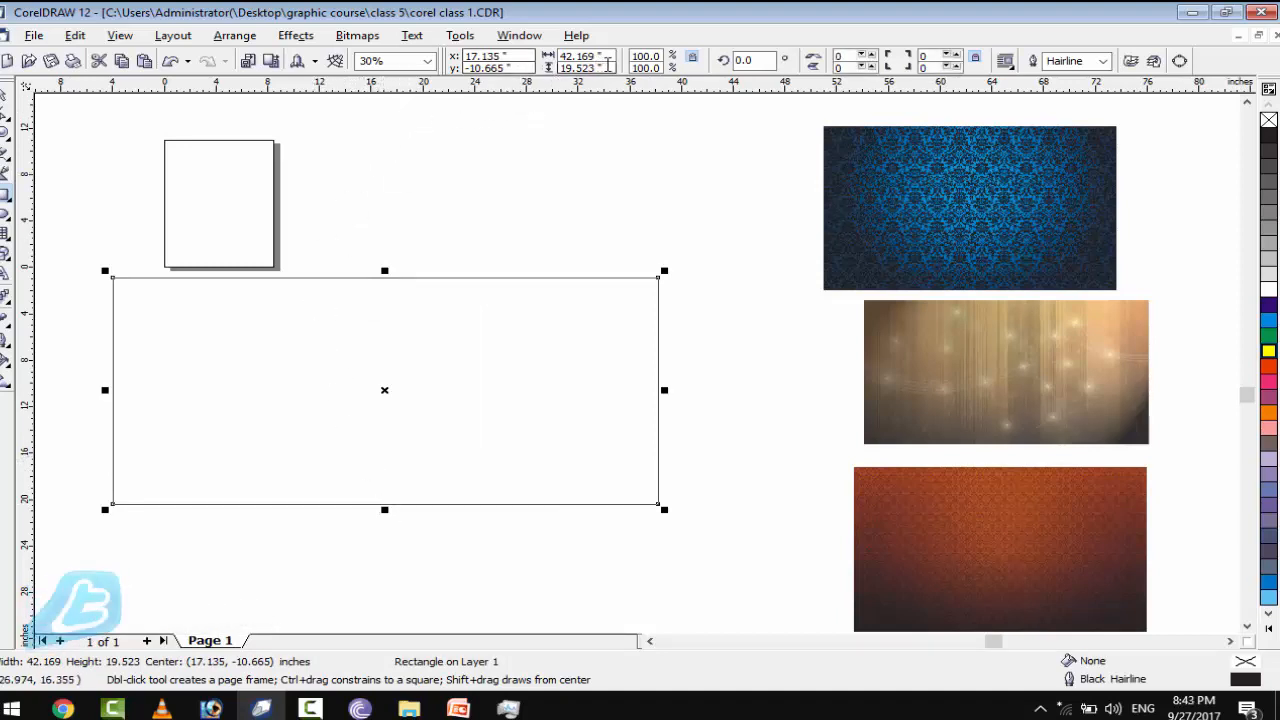
drag(605, 58, 511, 60)
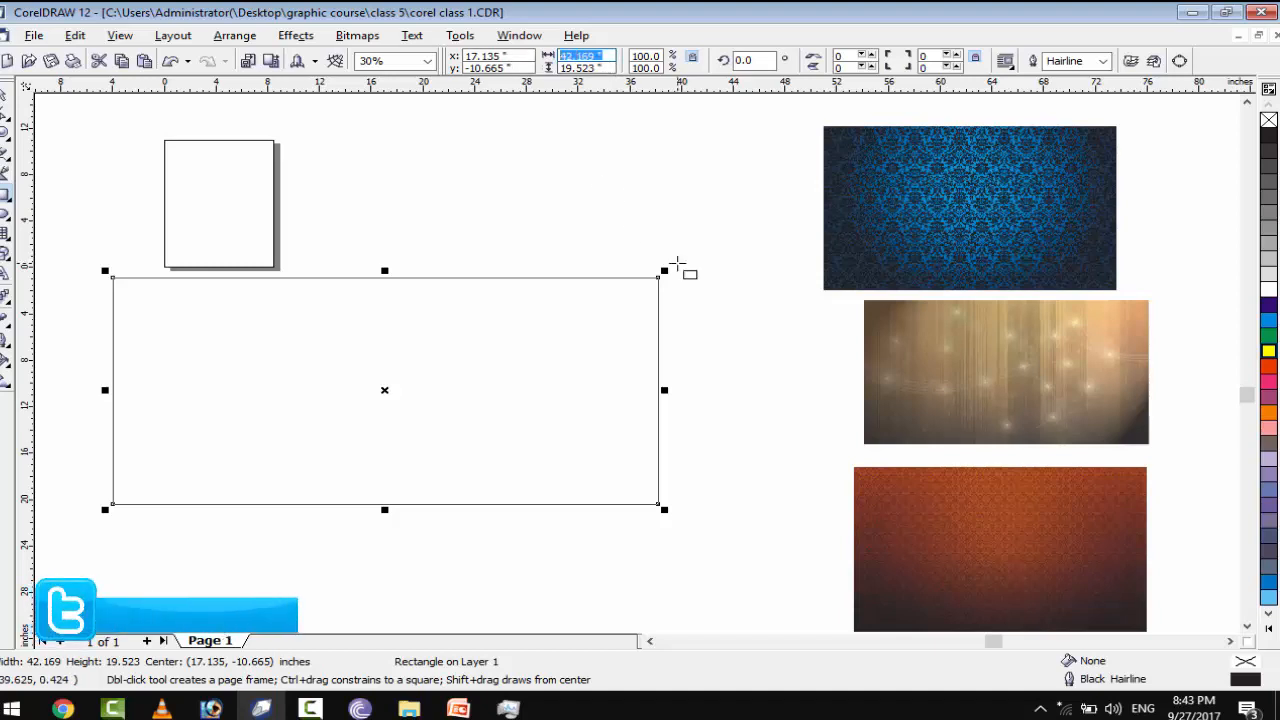
text(5)
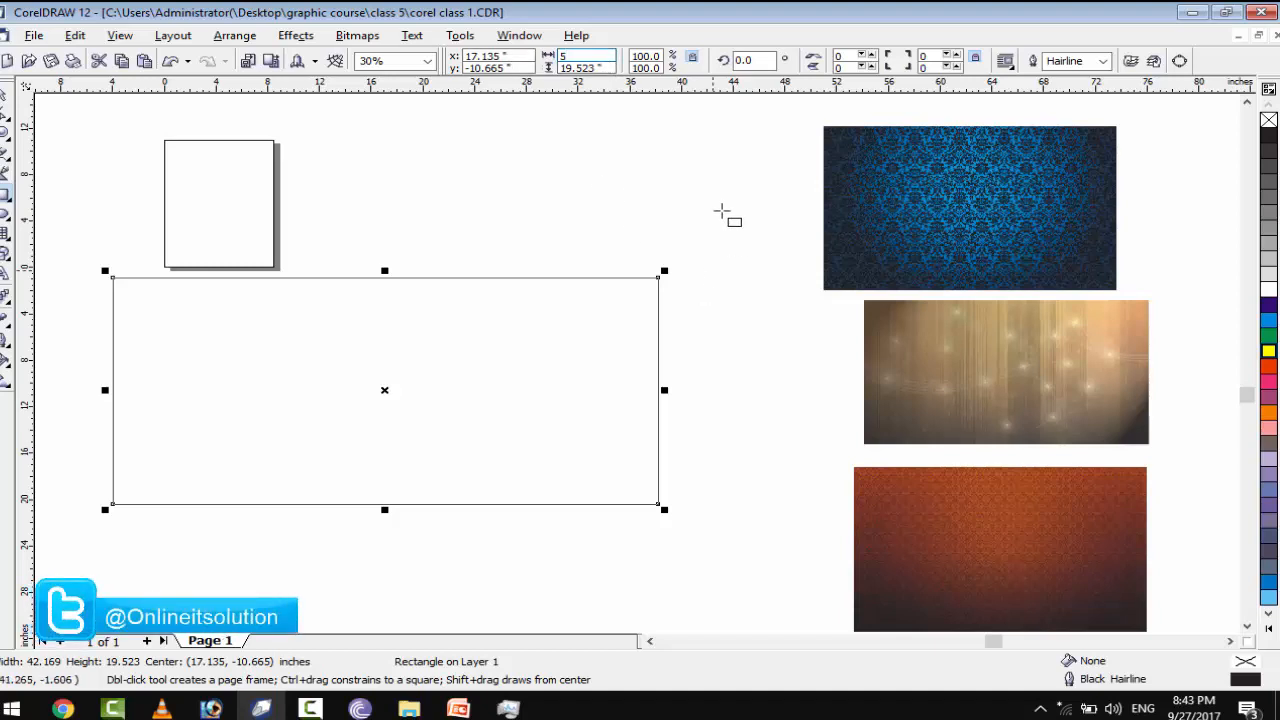
key(Tab)
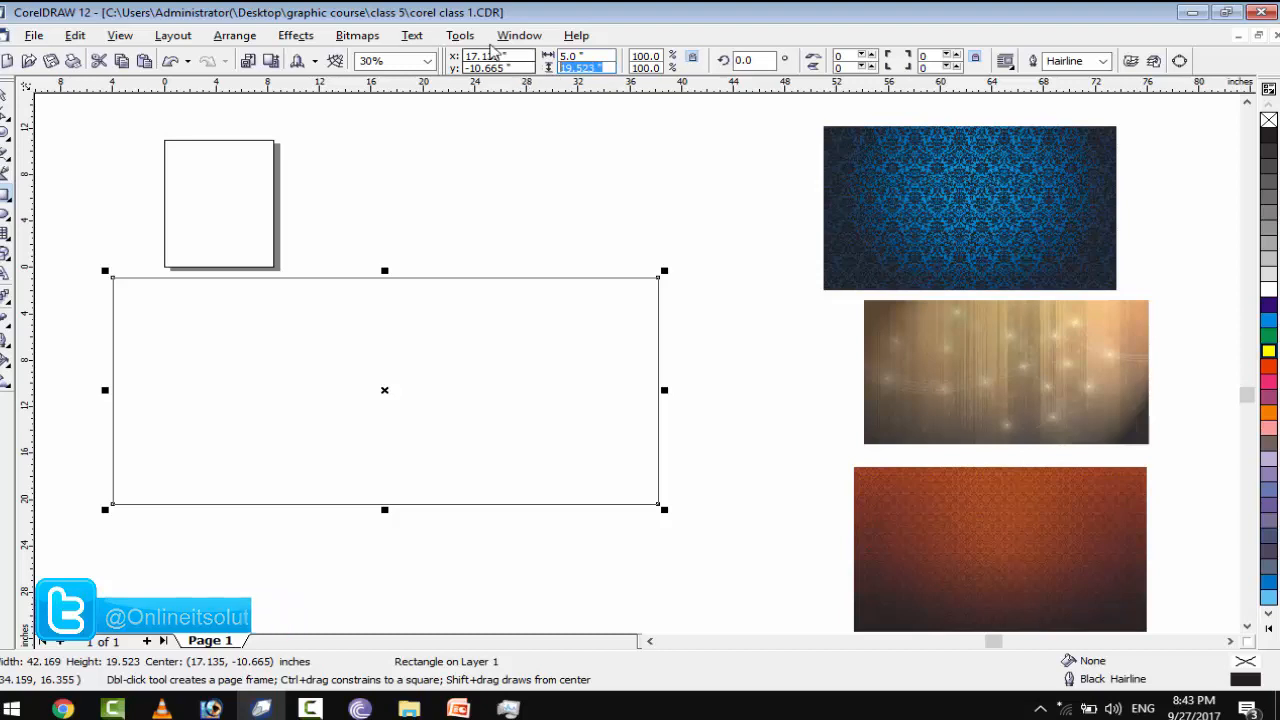
text(2.5)
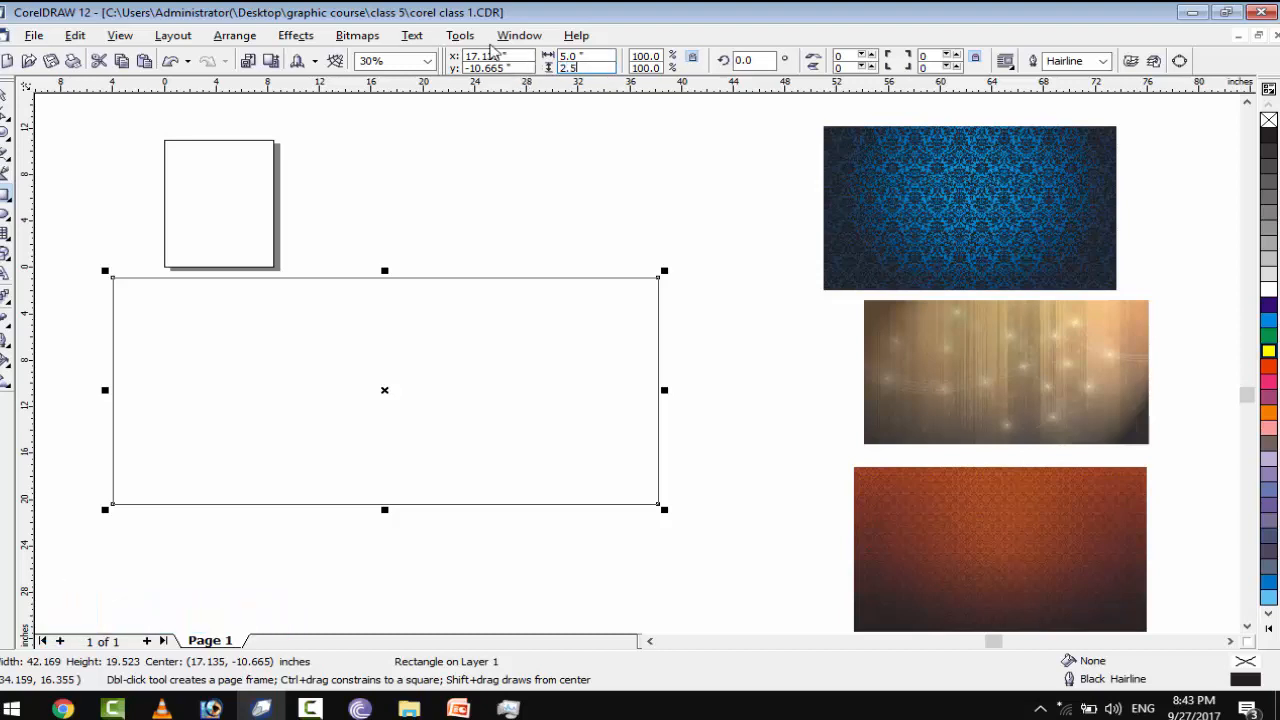
key(Return)
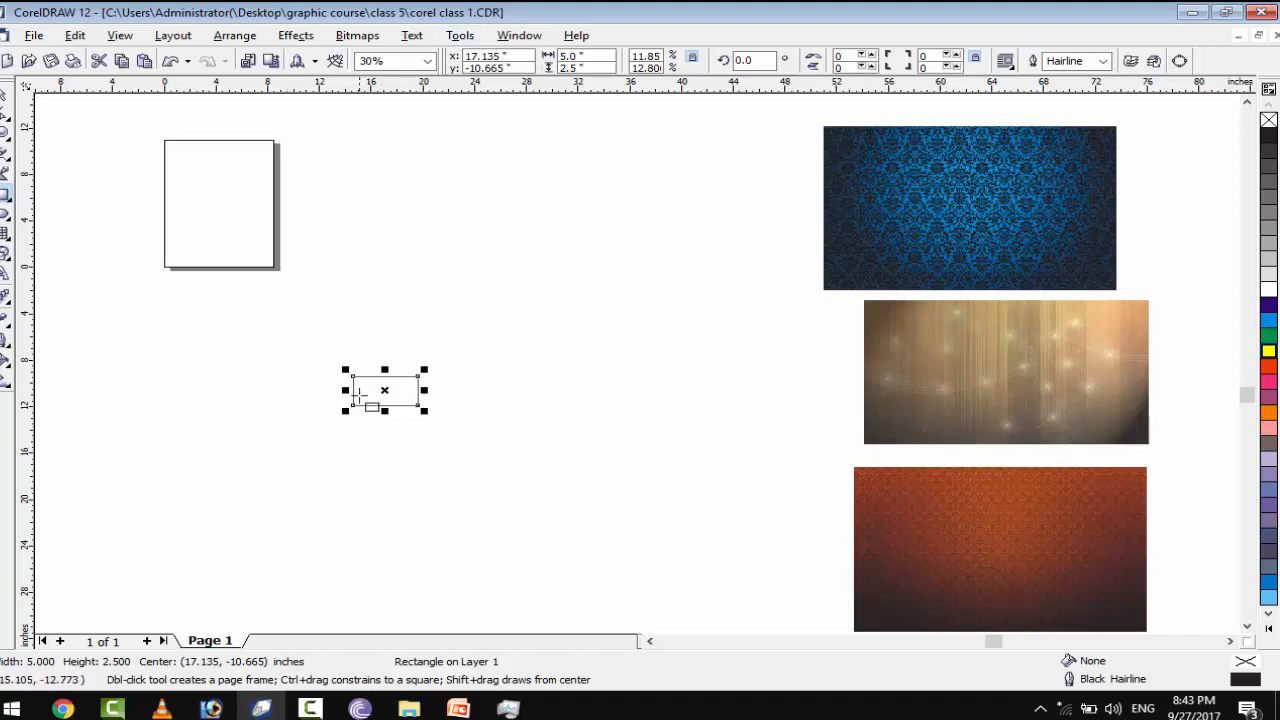
Move the rectangle into the open area between the page and the background images
drag(383, 392, 504, 270)
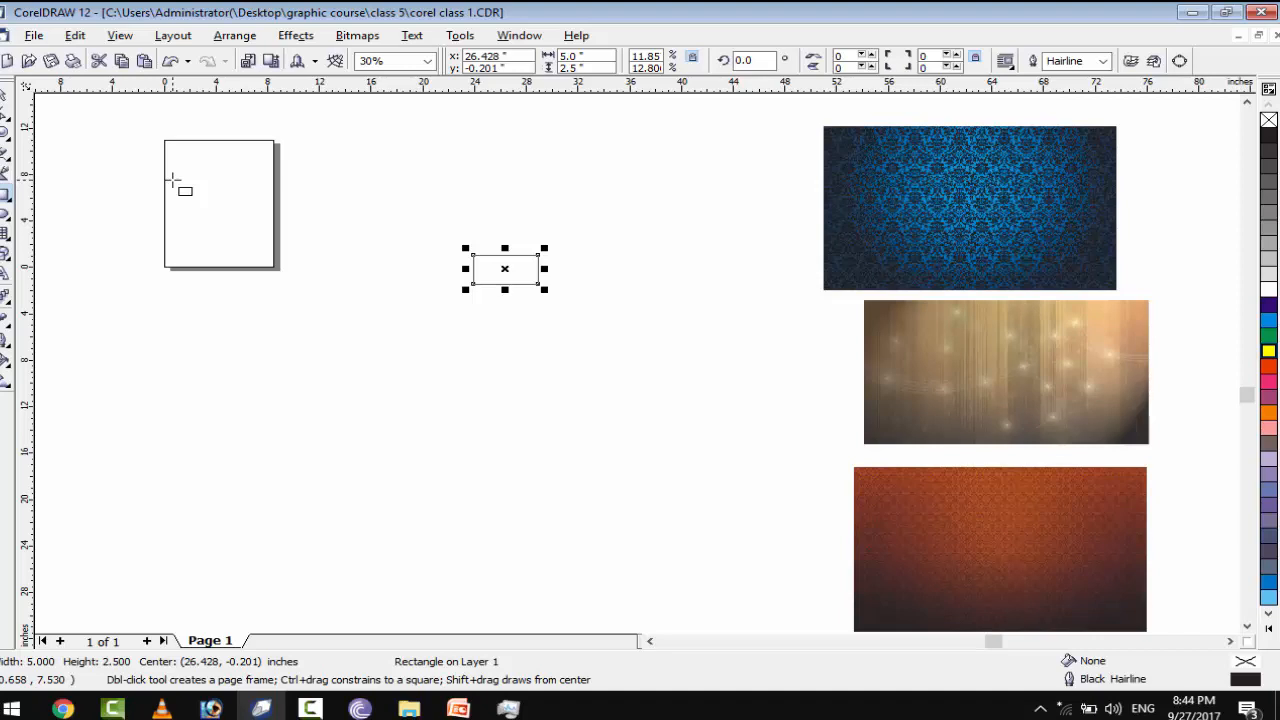
scroll(494, 265, up, 2)
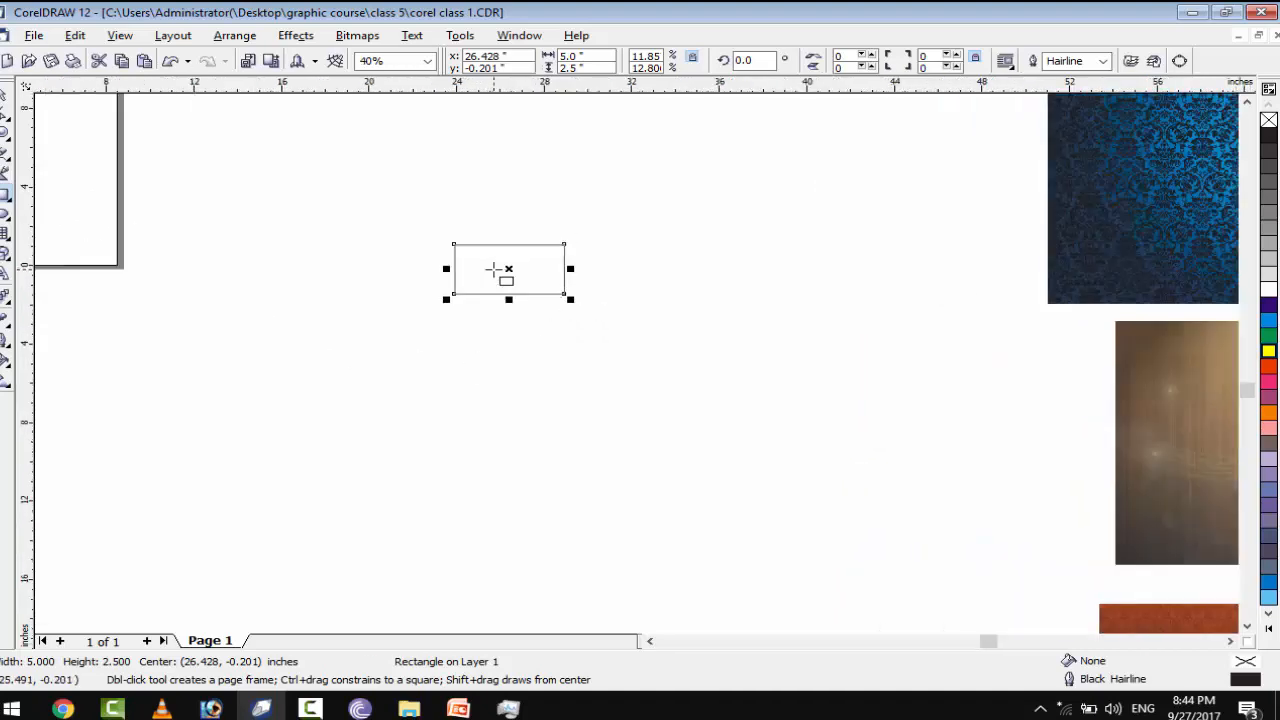
scroll(494, 262, up, 4)
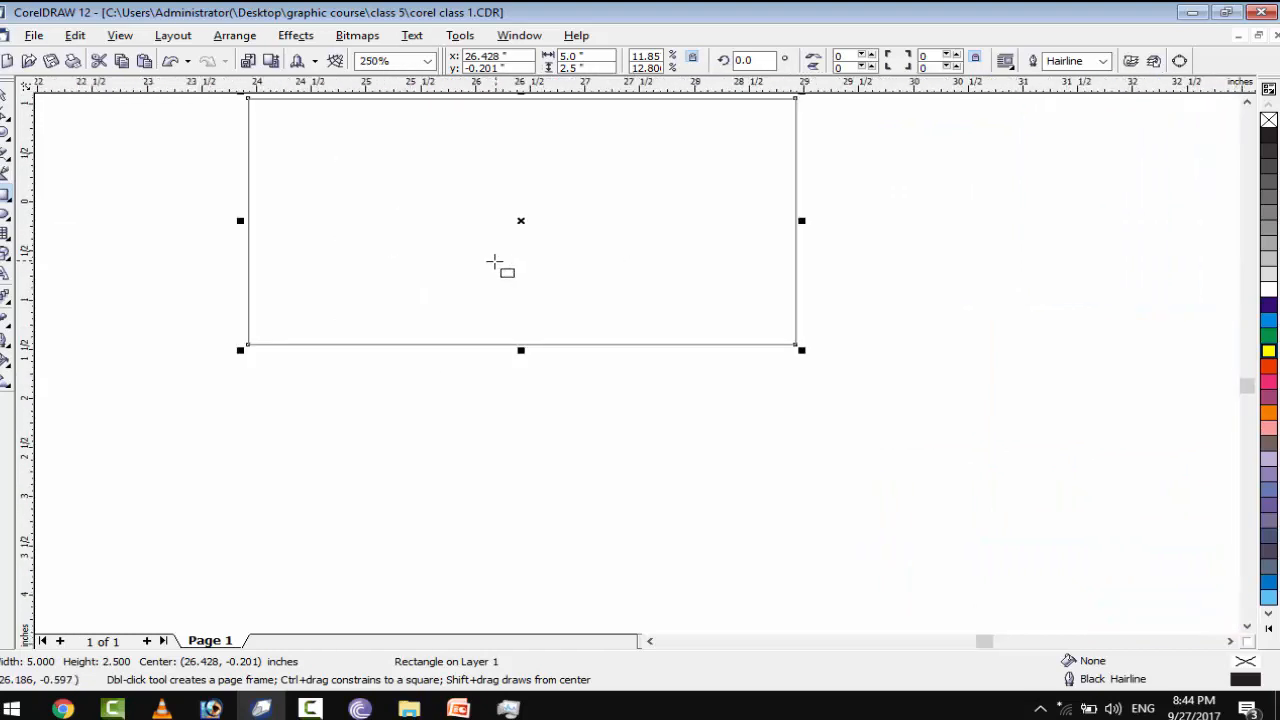
drag(511, 227, 519, 280)
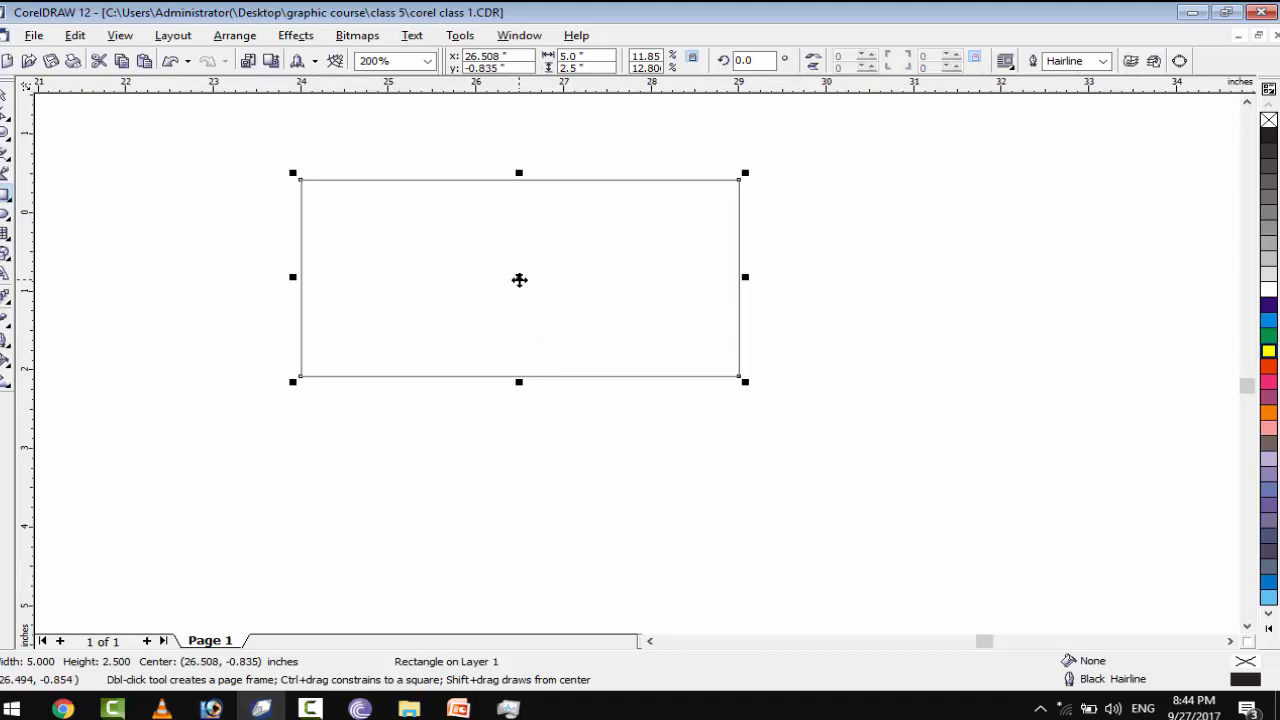
Intersect the rectangle with an ellipse about 3.3 by 3.7 inches drawn over its right end, and delete the ellipse
click(7, 215)
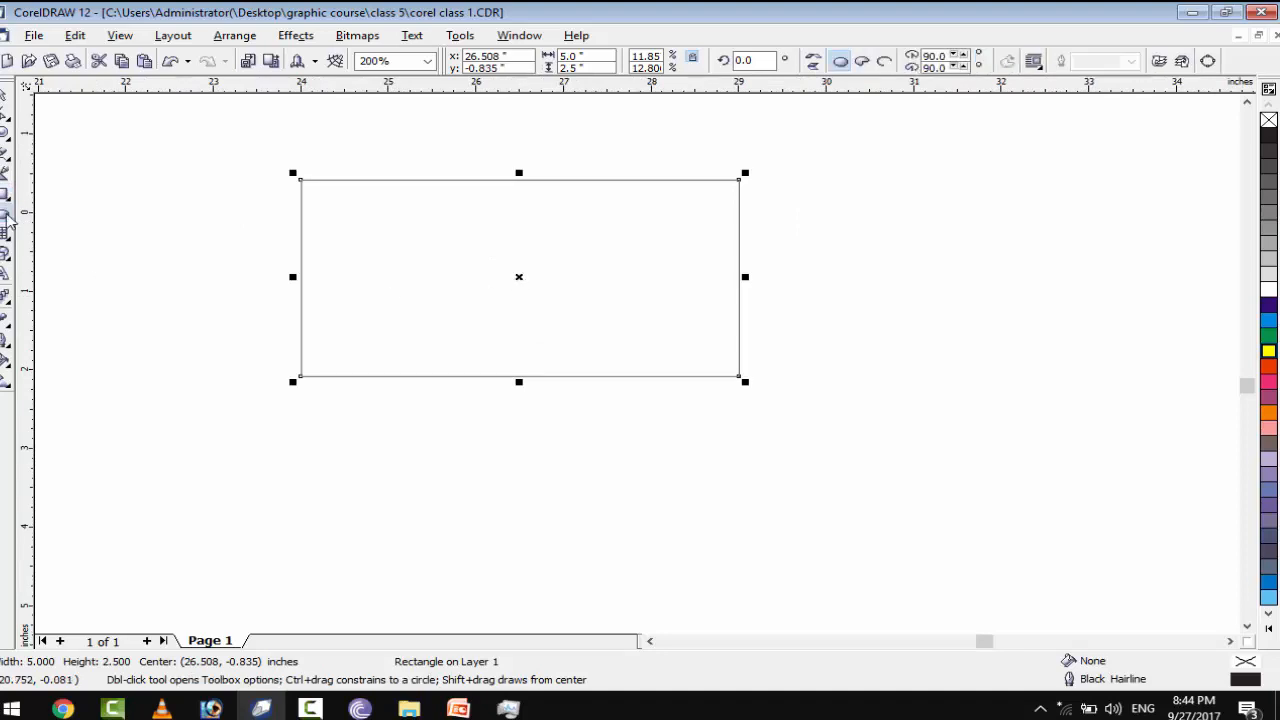
drag(861, 144, 571, 434)
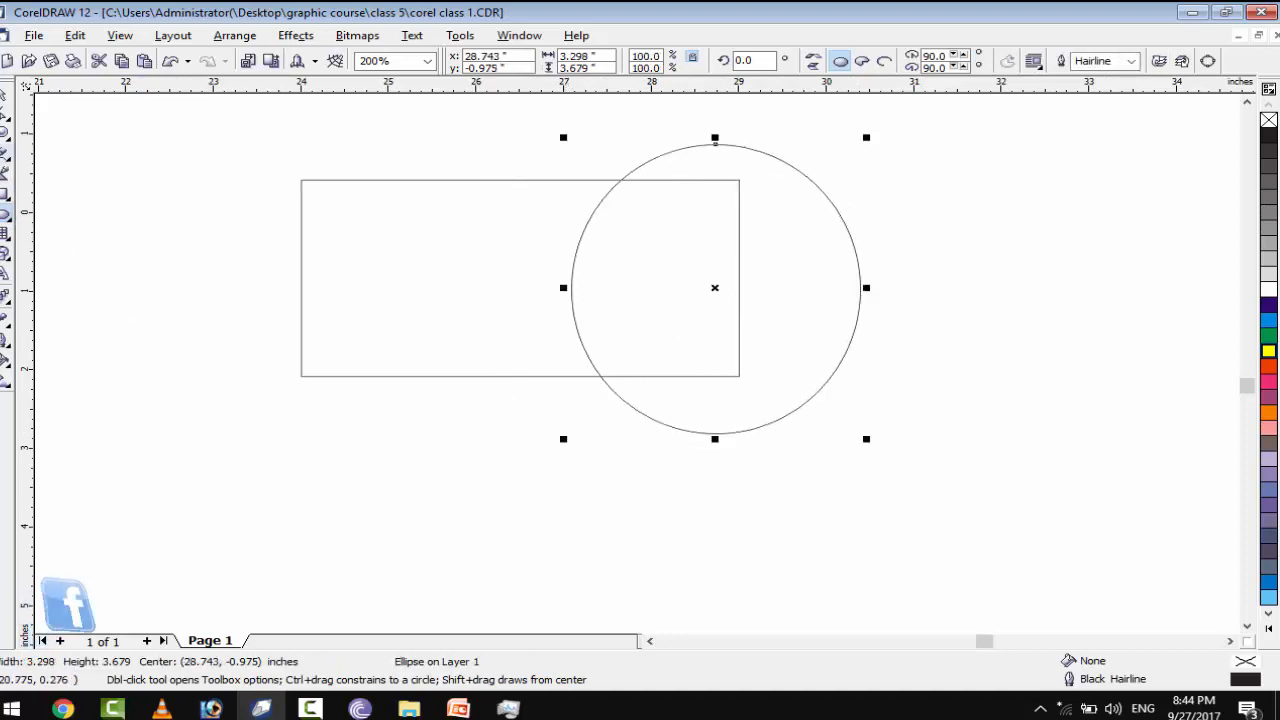
click(6, 91)
drag(143, 113, 1072, 490)
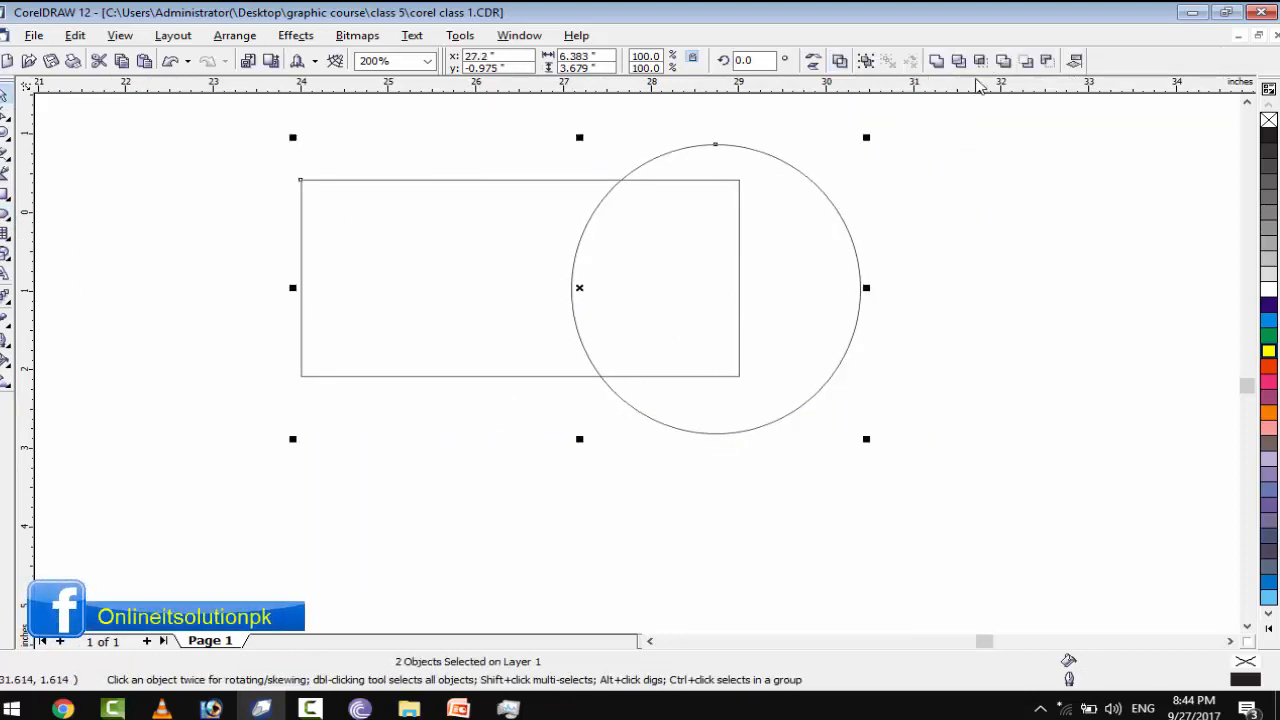
click(980, 61)
click(817, 332)
key(Delete)
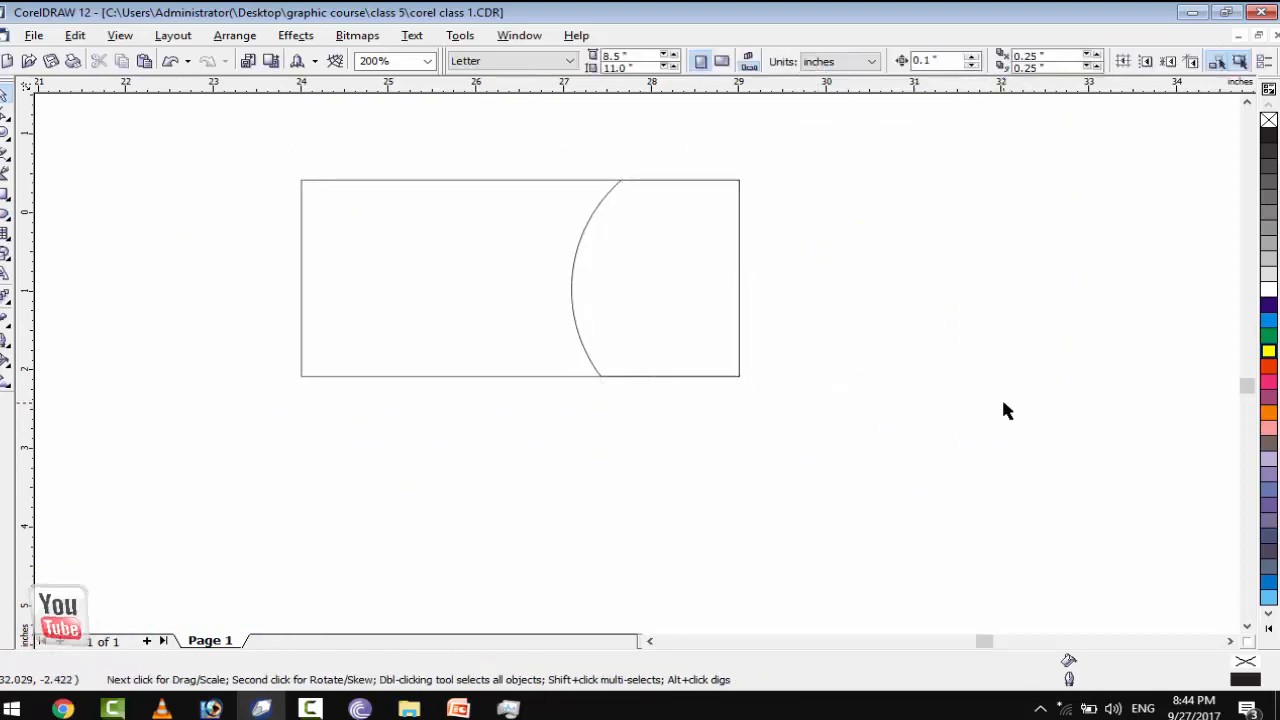
Create a red-filled copy of the rectangle about 0.53 inches high along its lower edge and bring it in front of the curved shape
click(302, 310)
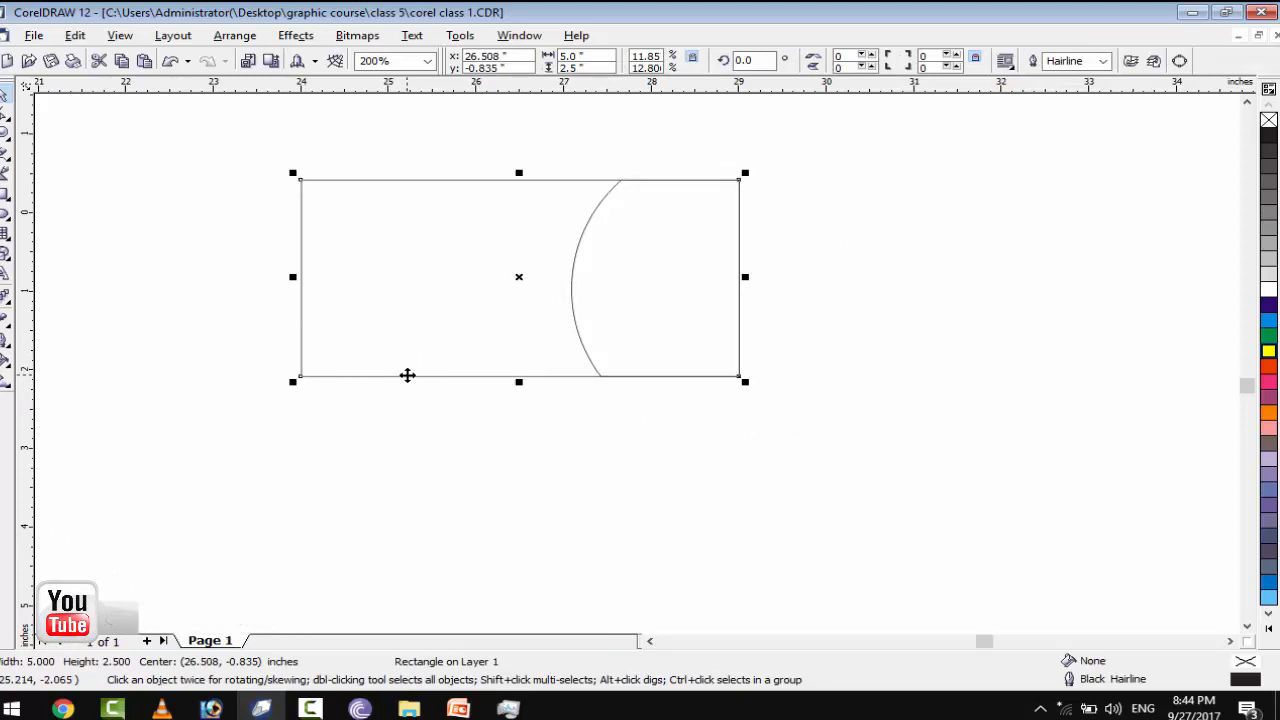
drag(518, 173, 523, 325)
click(1271, 367)
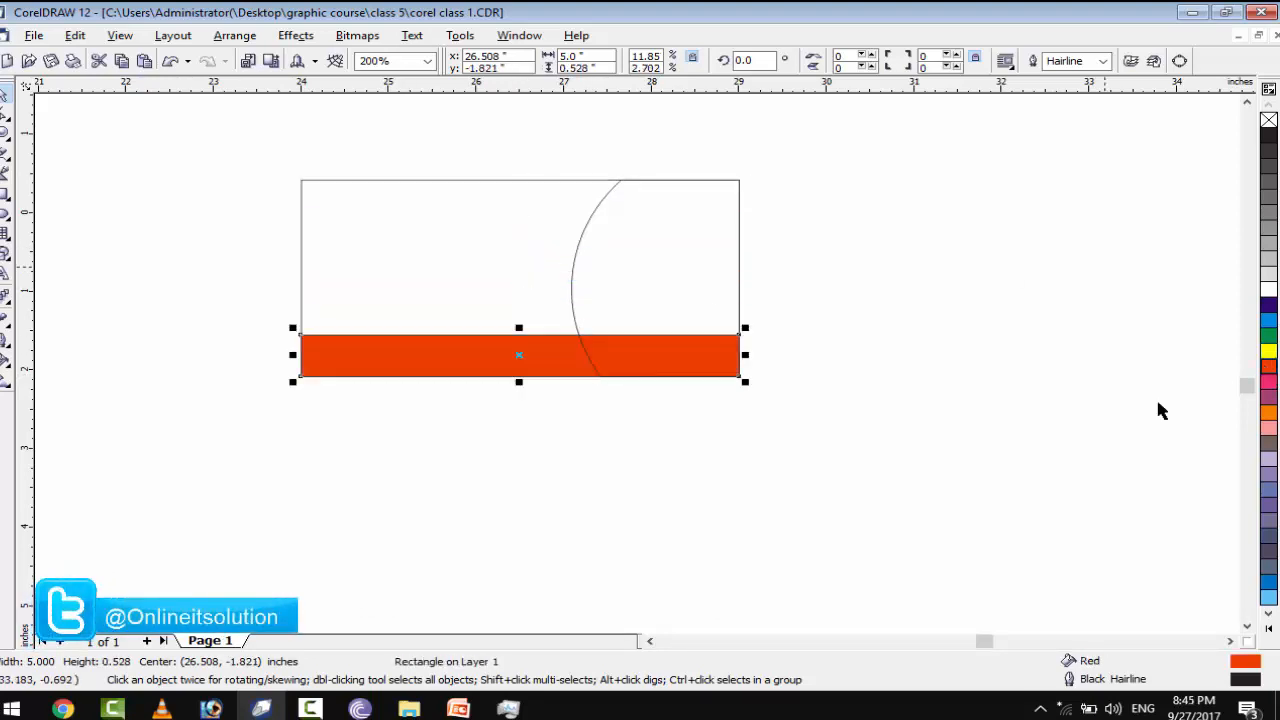
right_click(487, 344)
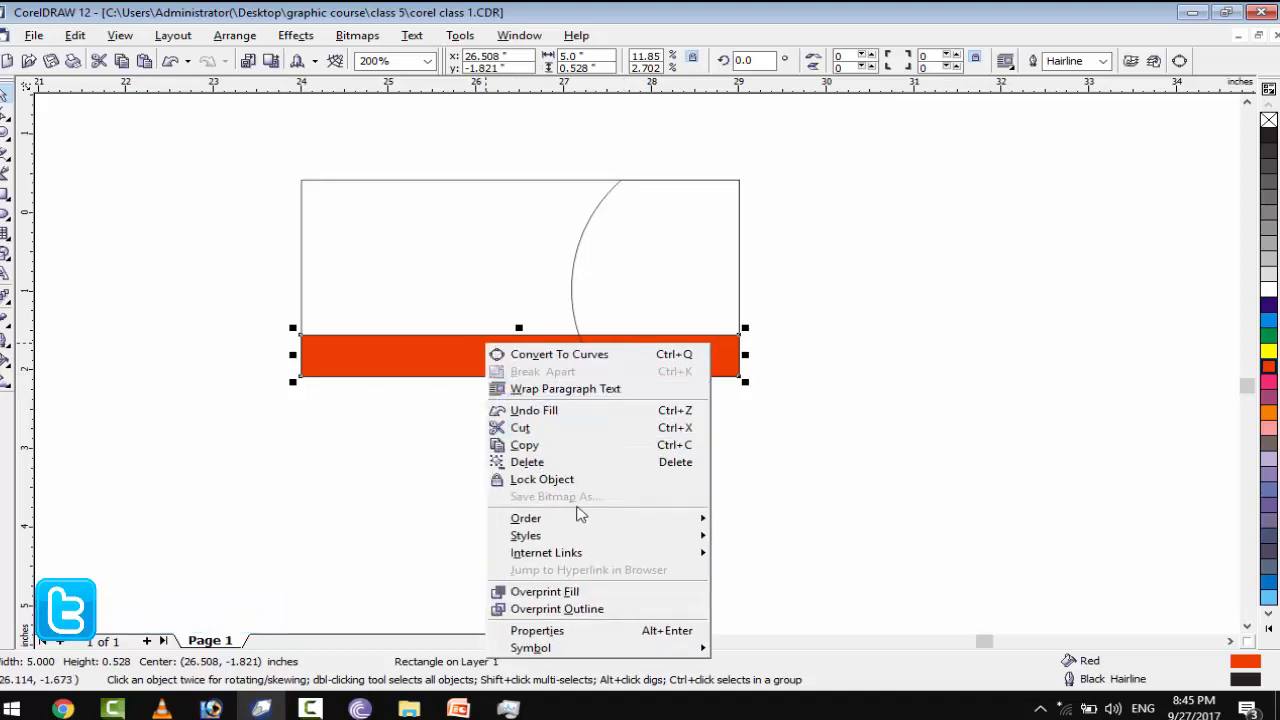
click(673, 241)
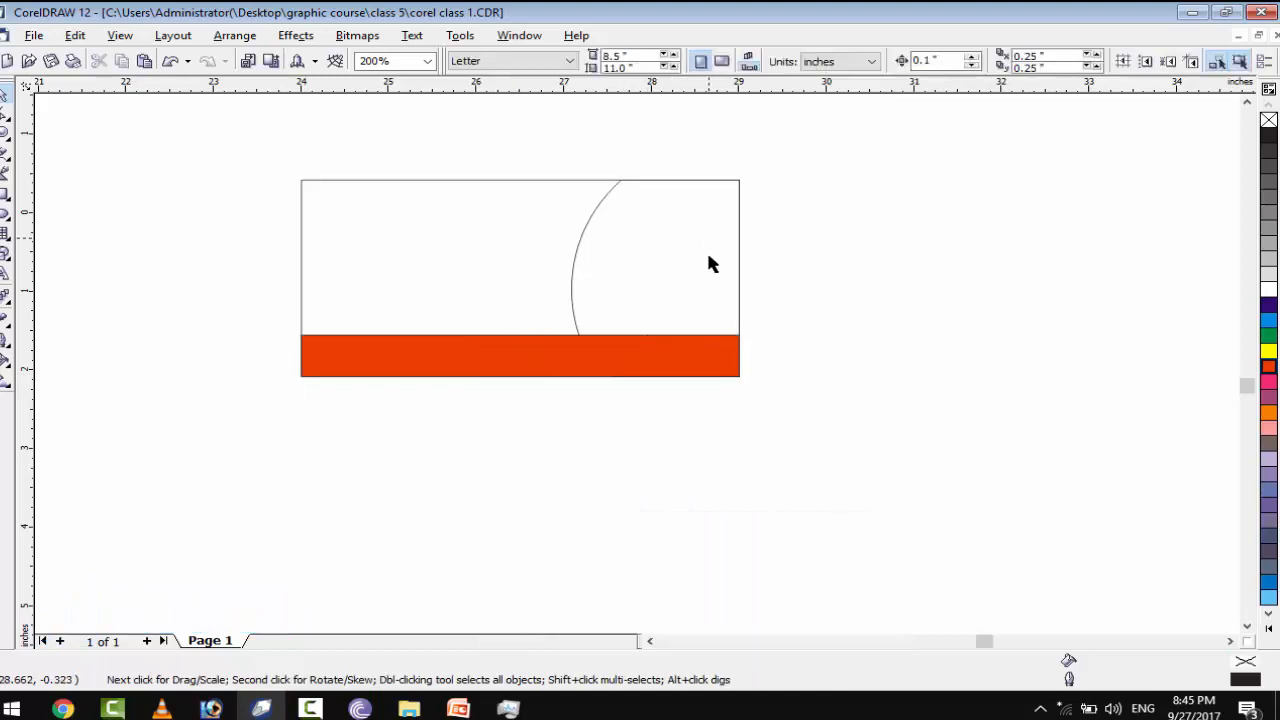
Move the orange background image near the card and scale it down to about 9.4 by 5.9 inches
click(463, 297)
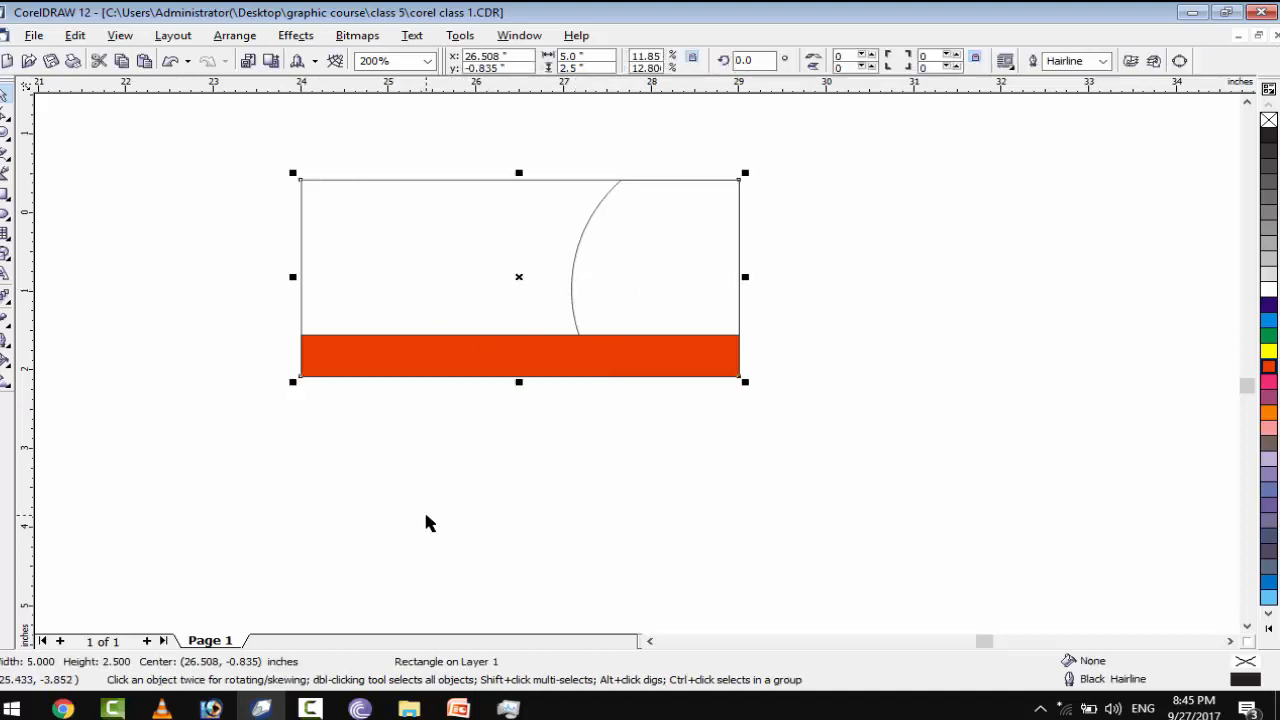
key(F4)
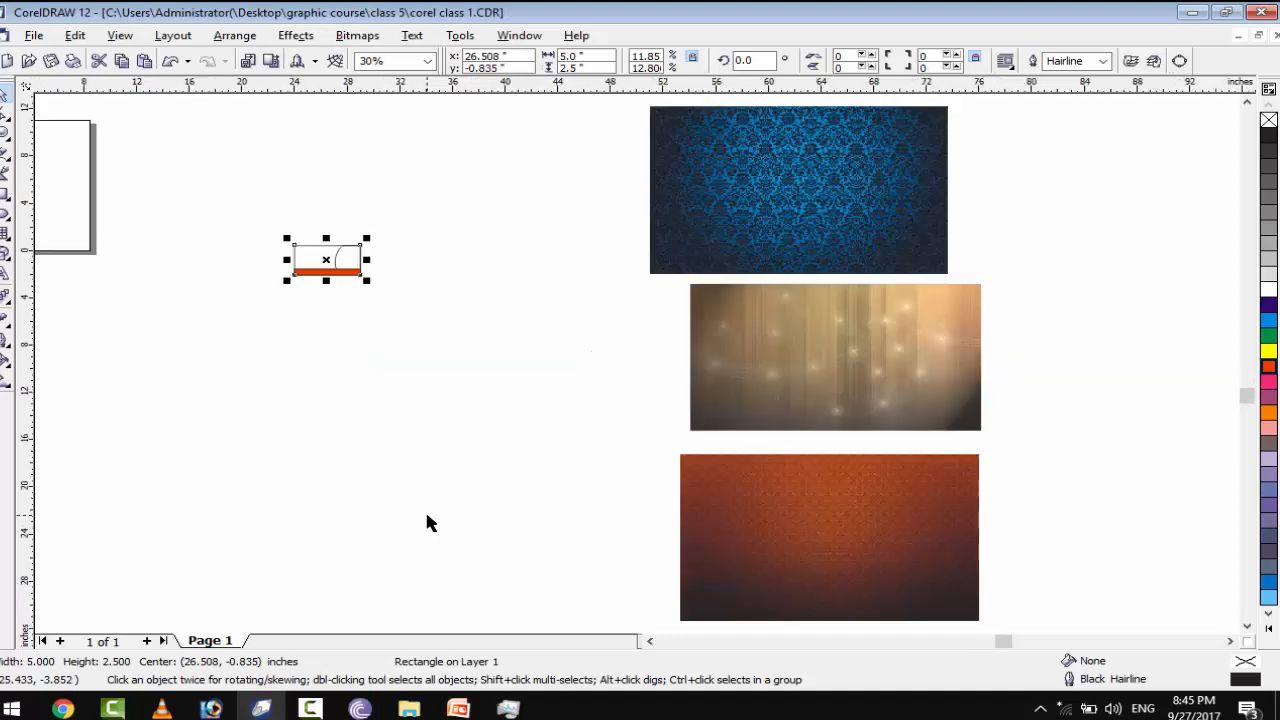
drag(773, 546, 409, 420)
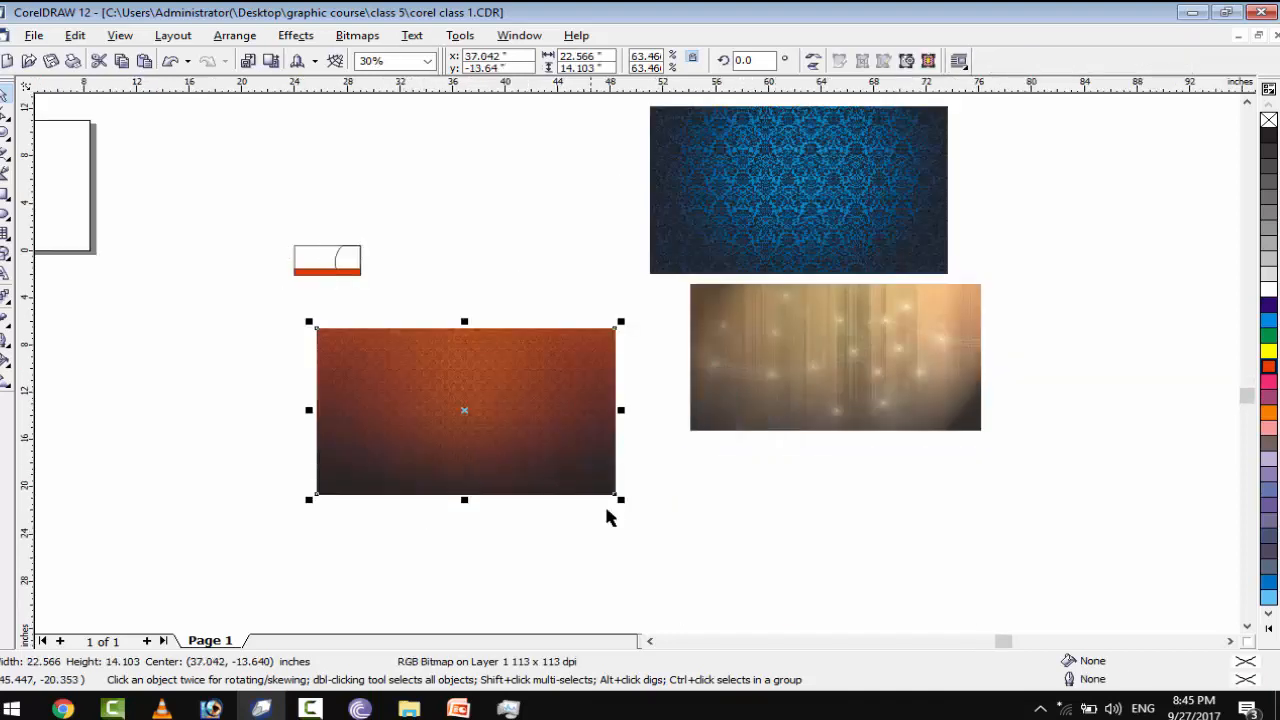
drag(620, 500, 328, 213)
Scale down the golden and blue background images together to about 10 inches wide and place them beside the card
drag(790, 181, 835, 523)
drag(641, 226, 831, 349)
drag(750, 304, 469, 222)
key(F4)
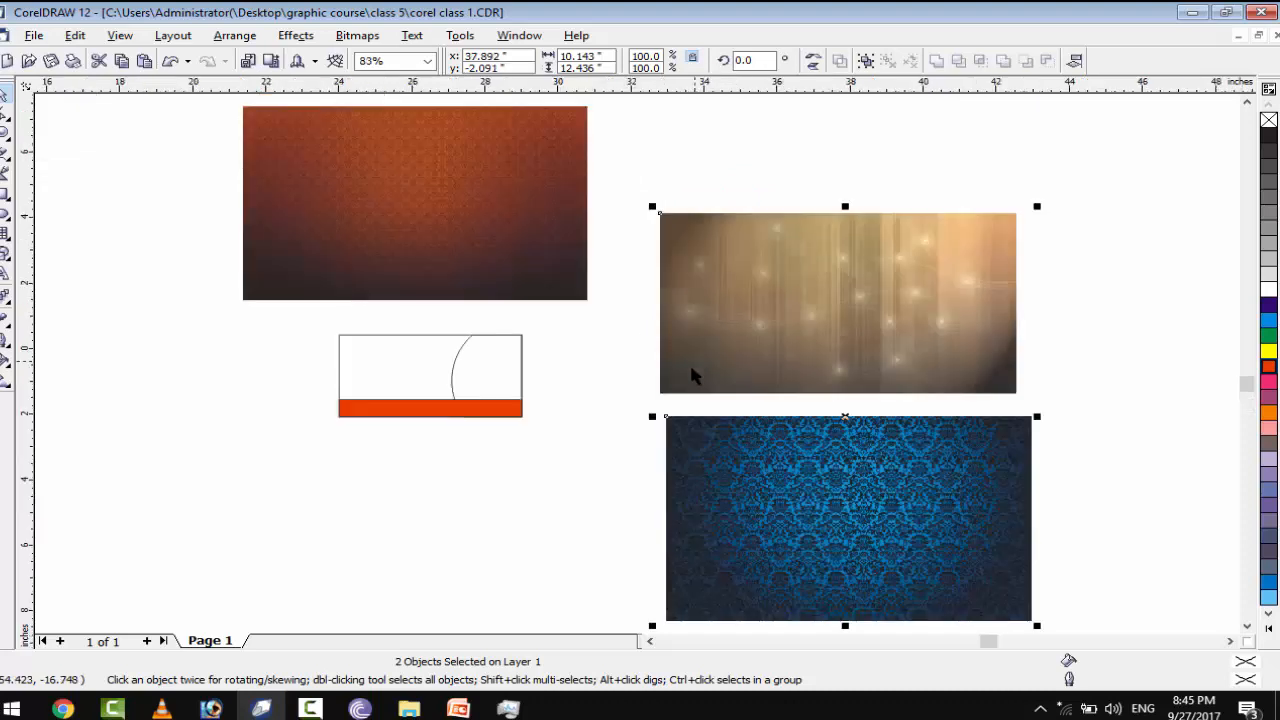
Scale the orange image down to about 6.5 by 4 inches and place it just above the card rectangle
scroll(389, 383, up, 1)
drag(400, 249, 636, 255)
drag(560, 236, 746, 251)
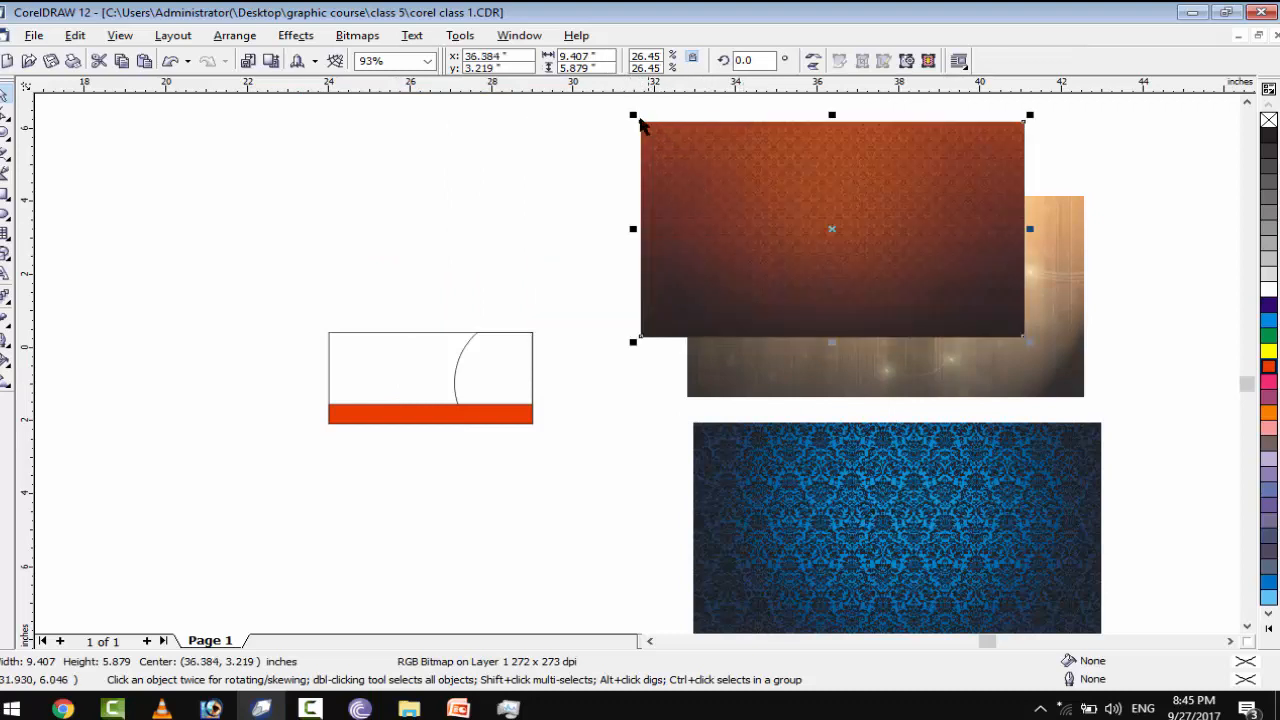
drag(633, 116, 755, 183)
drag(866, 246, 405, 221)
PowerClip the orange image inside the 5 by 2.5 inch card rectangle and inspect the clipped background up close
click(296, 35)
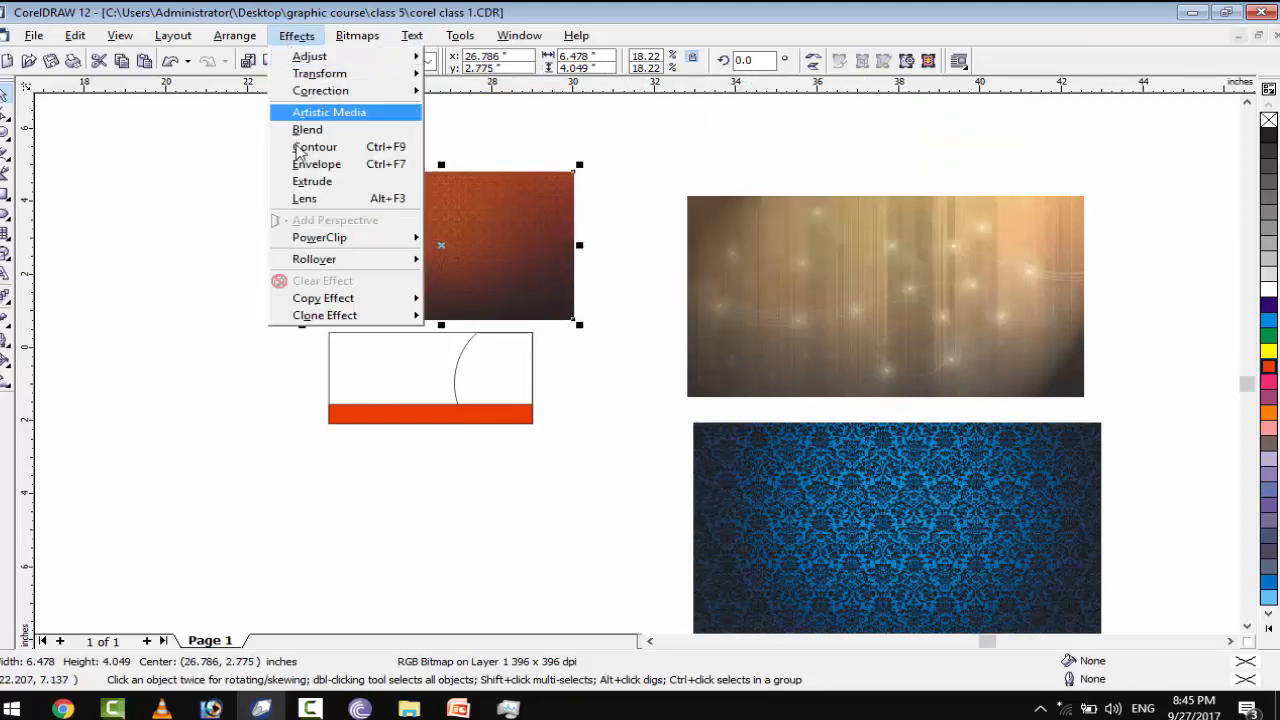
mouse_move(390, 242)
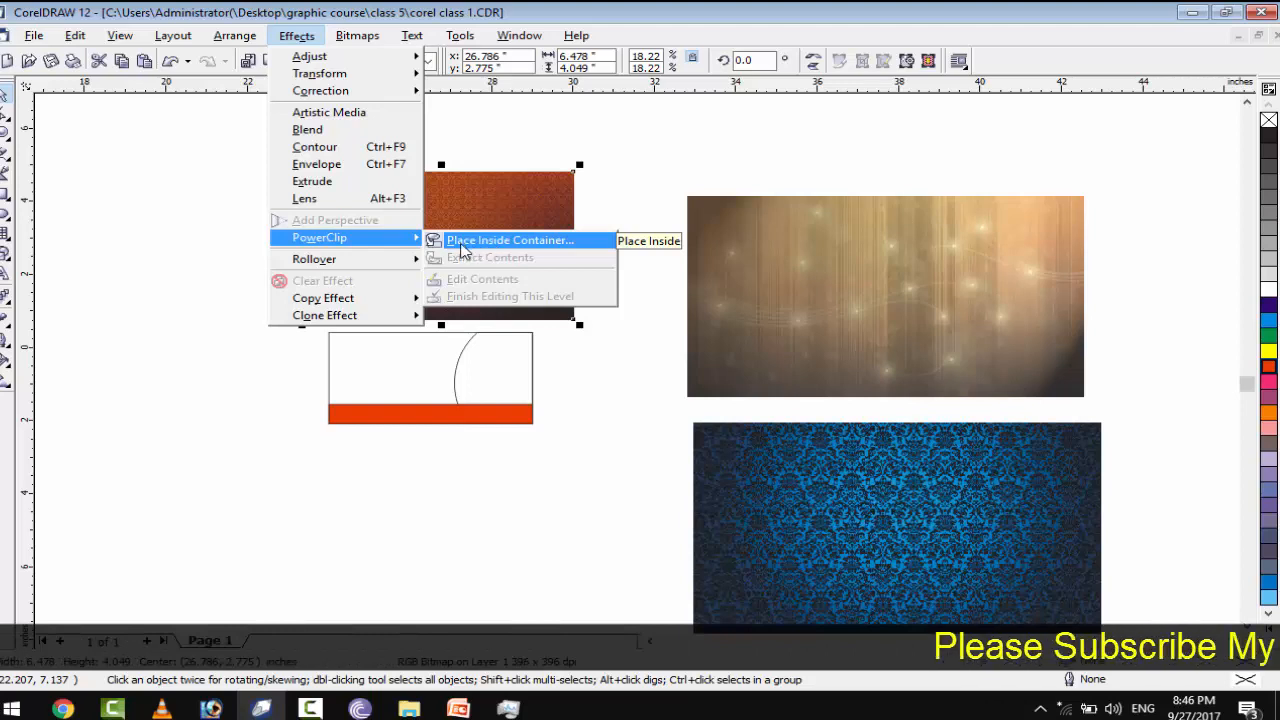
click(541, 250)
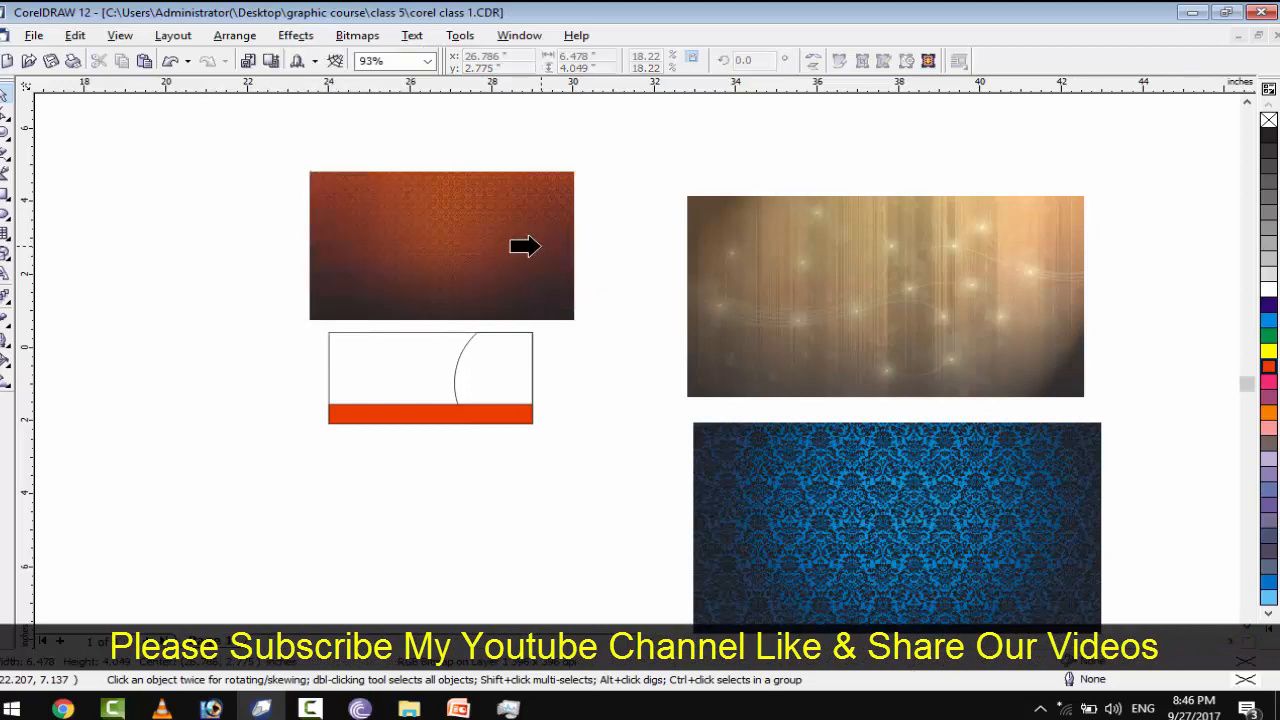
click(384, 377)
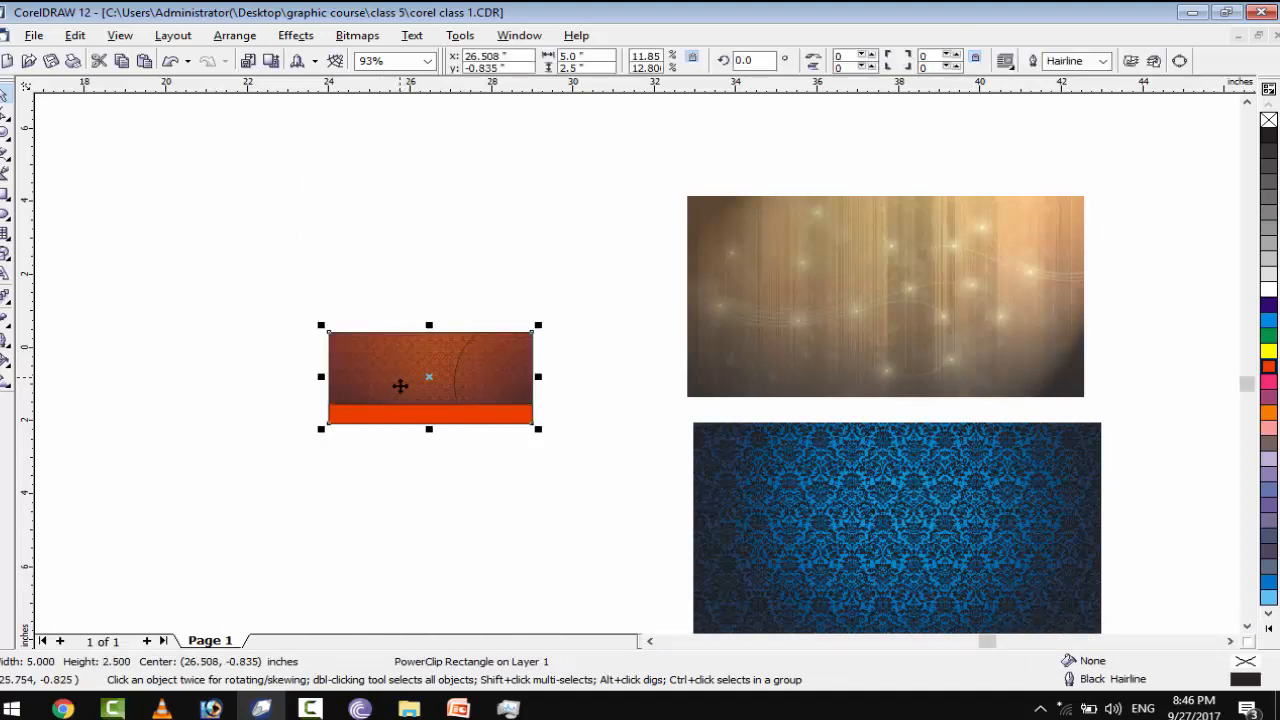
scroll(366, 431, up, 2)
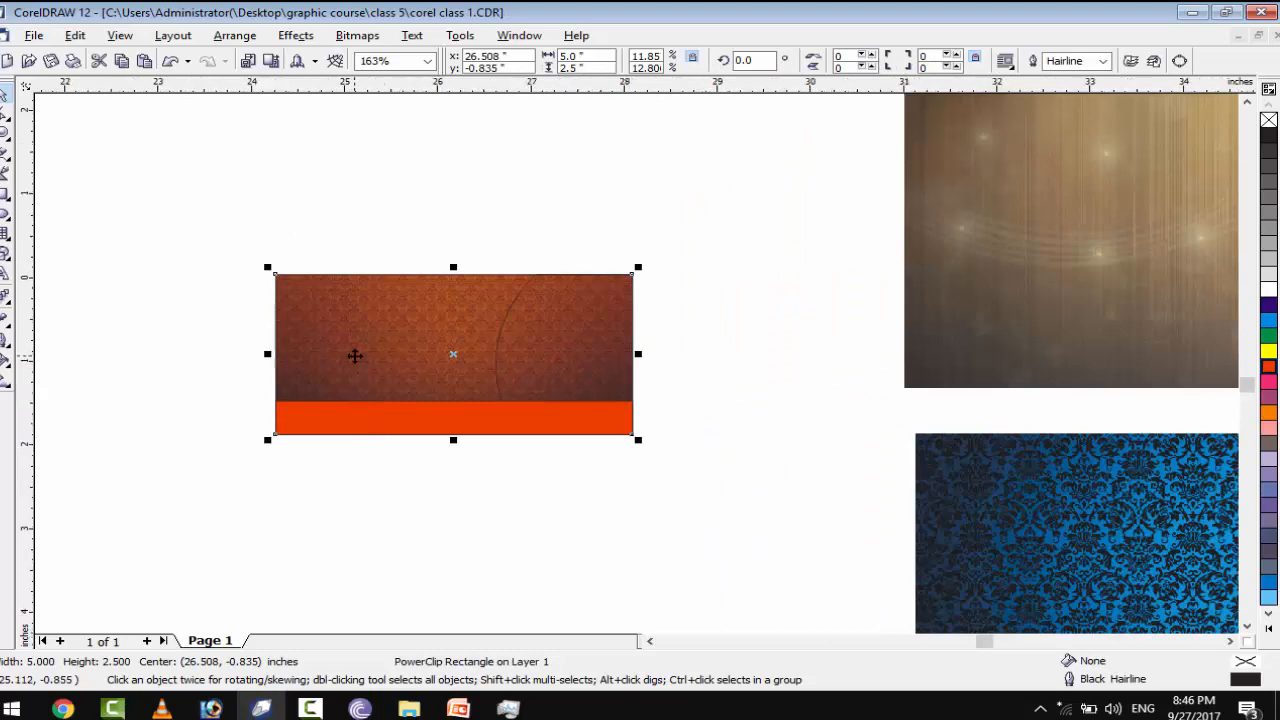
scroll(357, 354, up, 2)
scroll(480, 354, up, 1)
scroll(480, 354, up, 1)
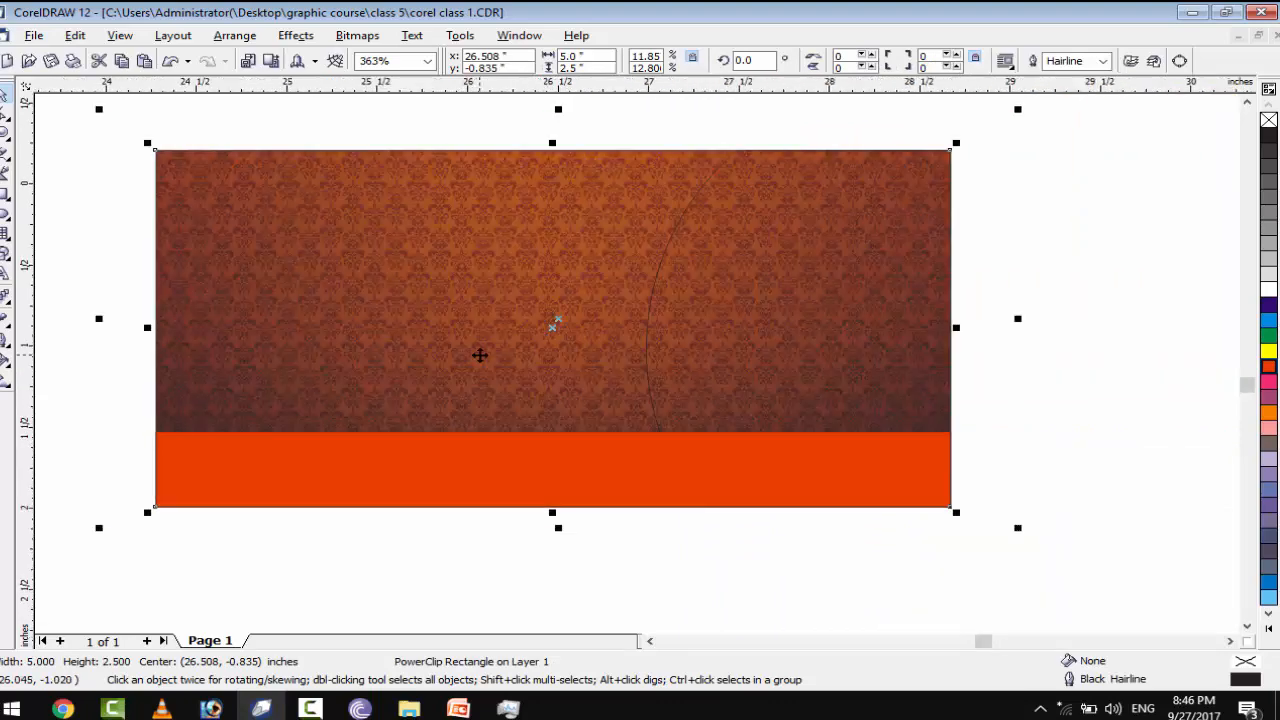
Move the blue damask image closer to the card and delete the golden background image
scroll(483, 354, down, 5)
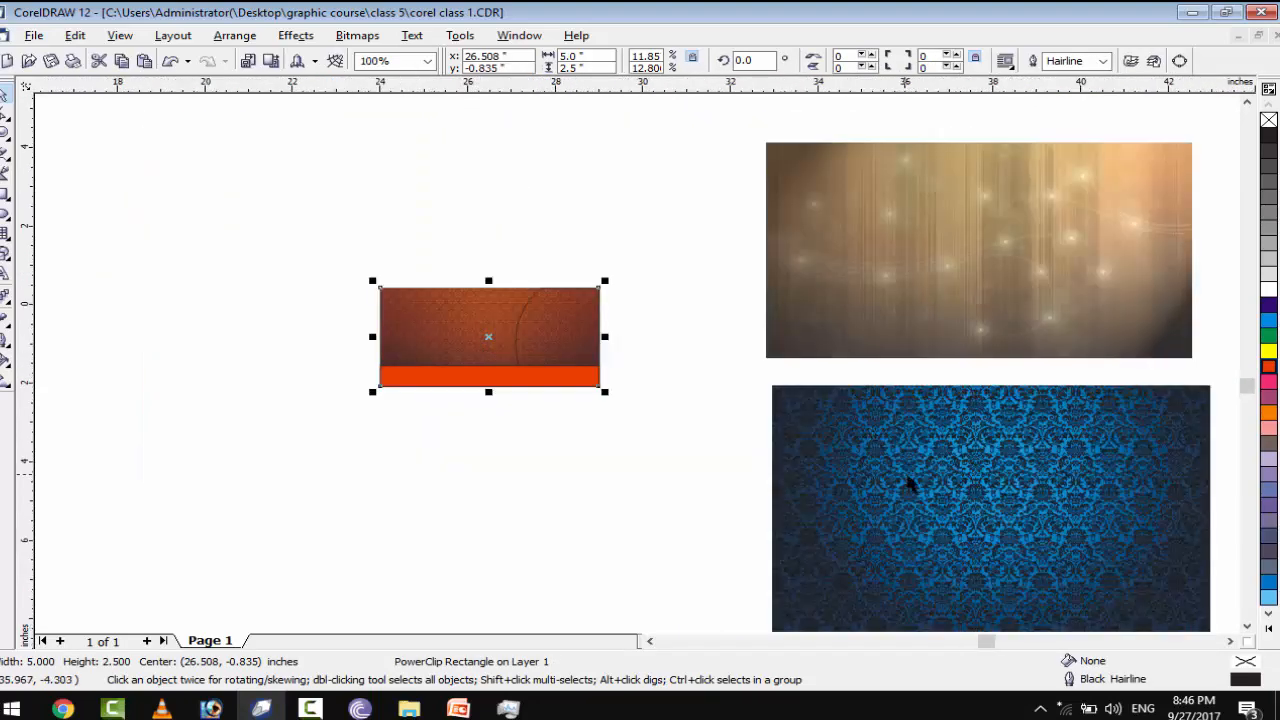
drag(914, 494, 855, 380)
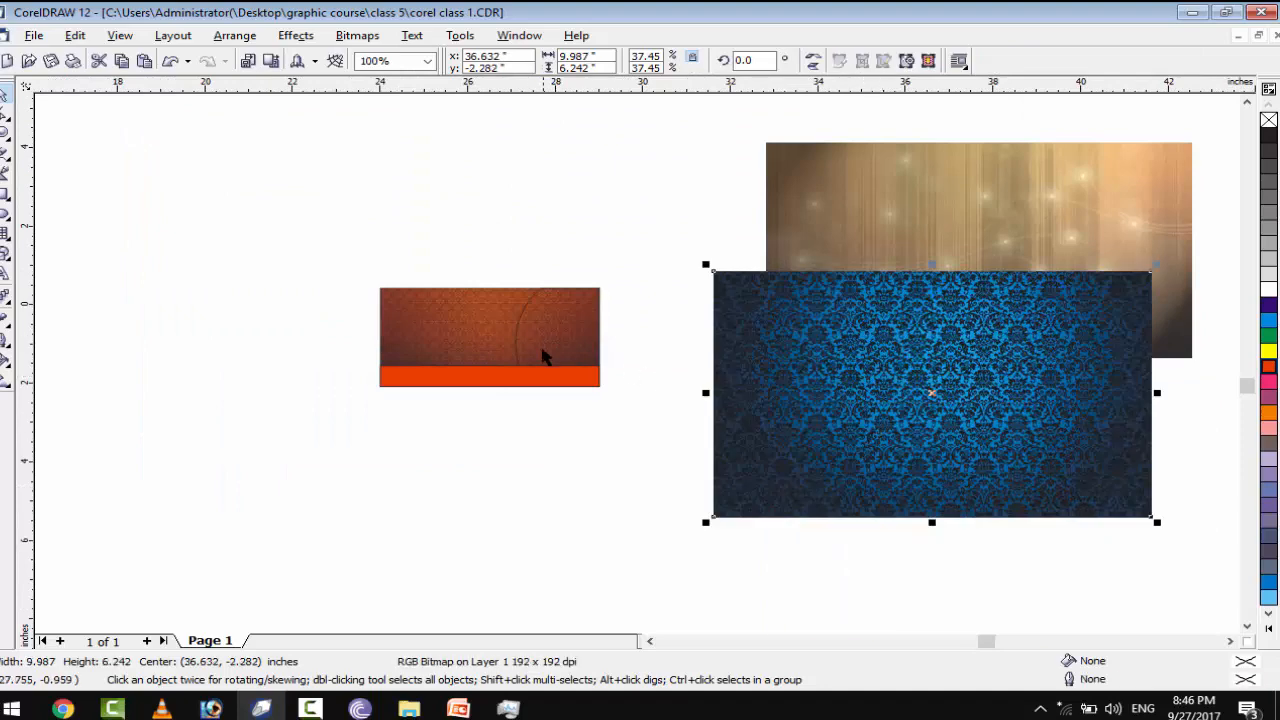
click(843, 214)
key(Delete)
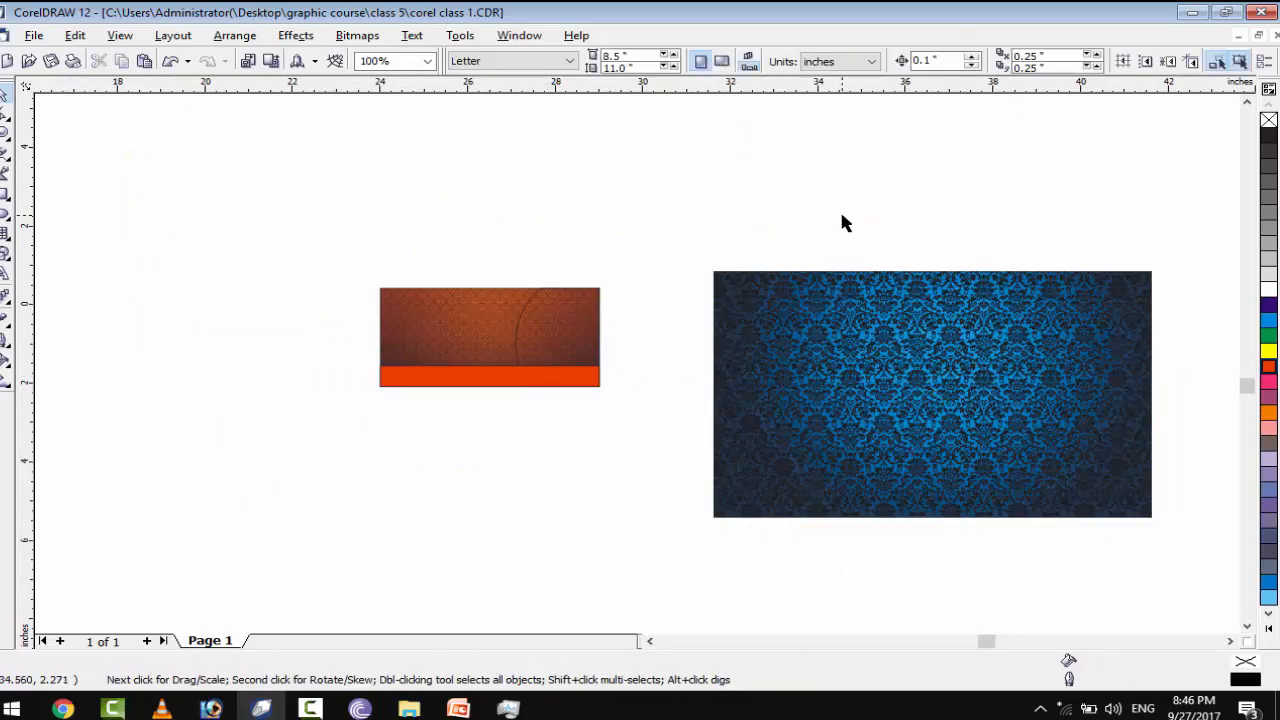
Scale the blue damask image down to about 3.3 by 2.1 inches beside the card
click(866, 302)
drag(712, 272, 697, 355)
key(F4)
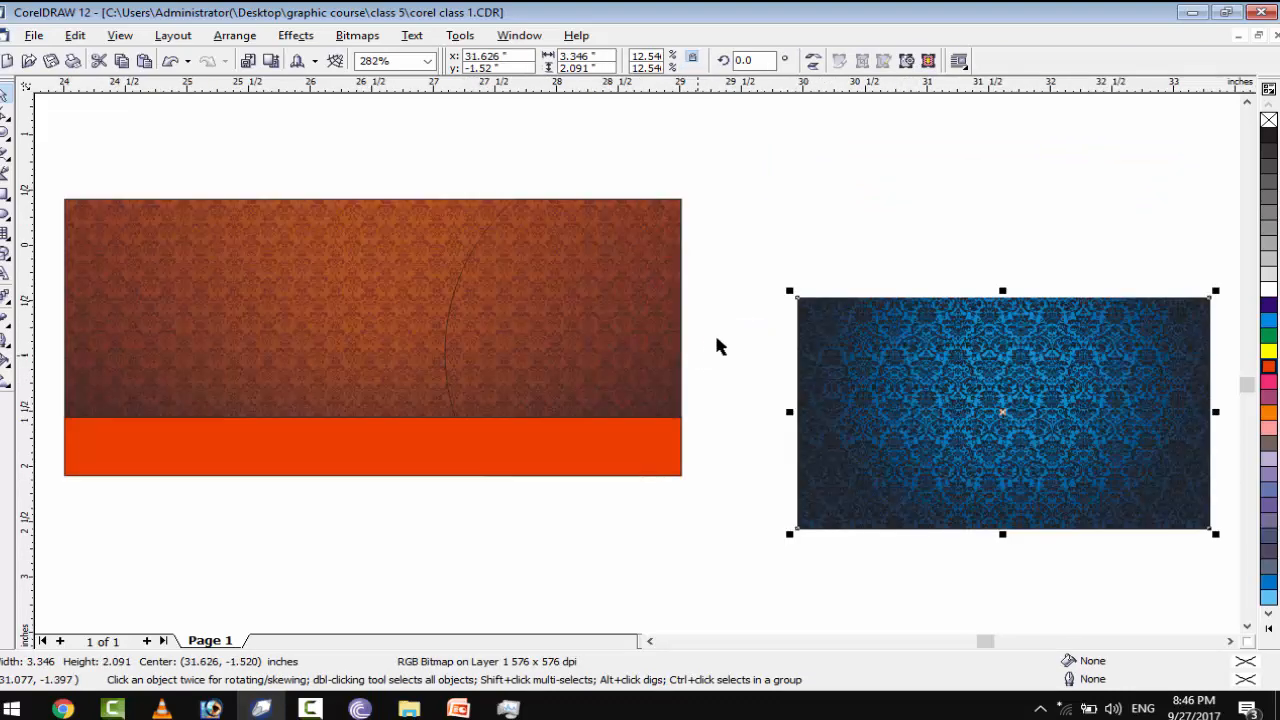
Move the blue damask image up beside the card and PowerClip it inside the curved panel
drag(825, 372, 750, 300)
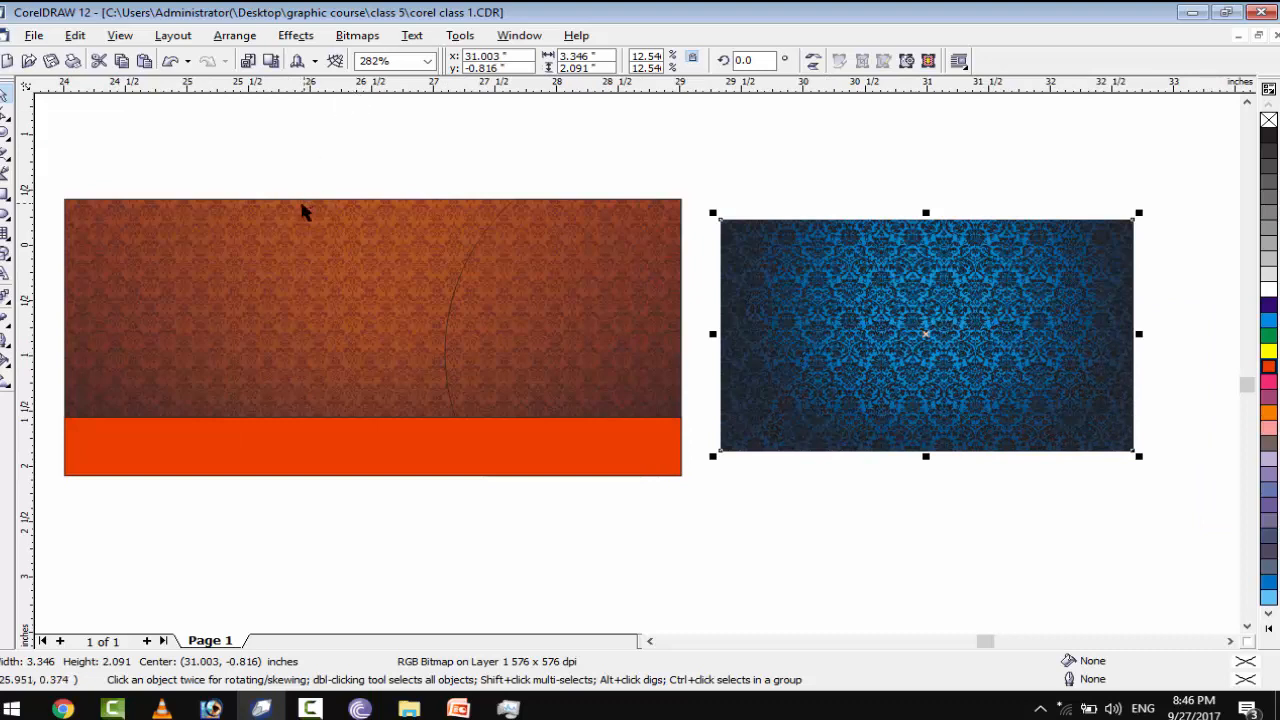
click(297, 36)
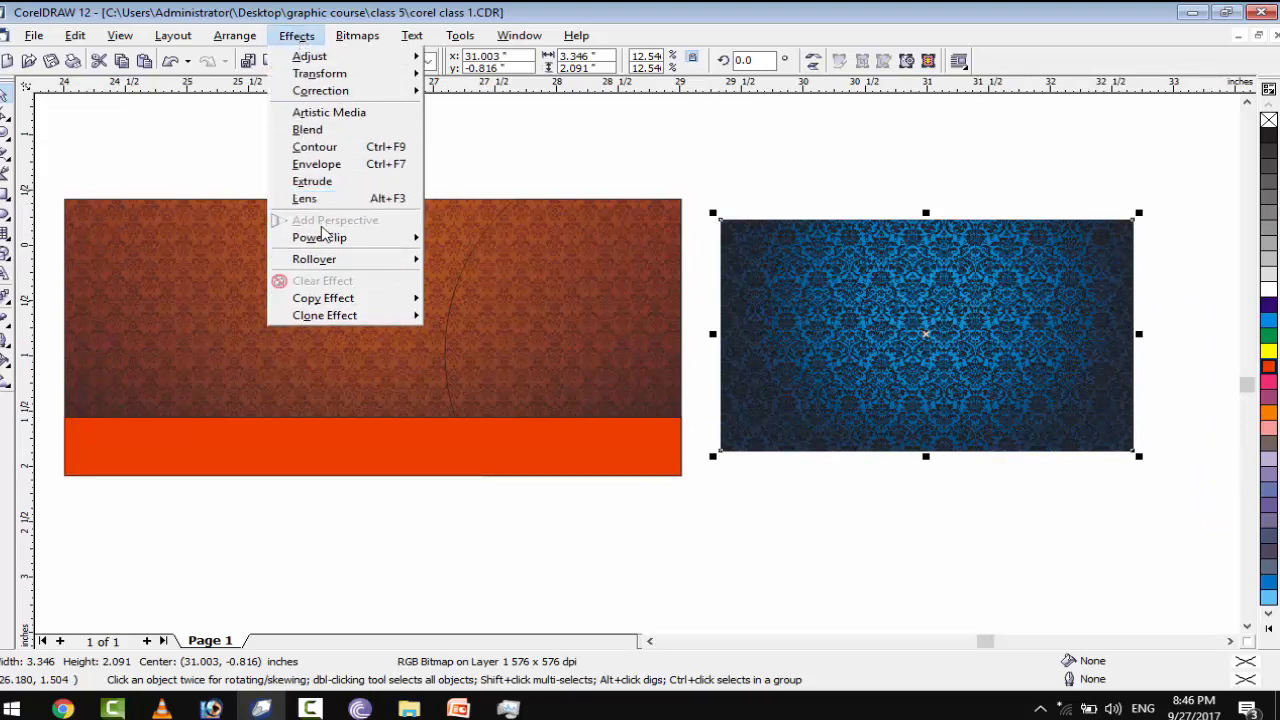
mouse_move(330, 238)
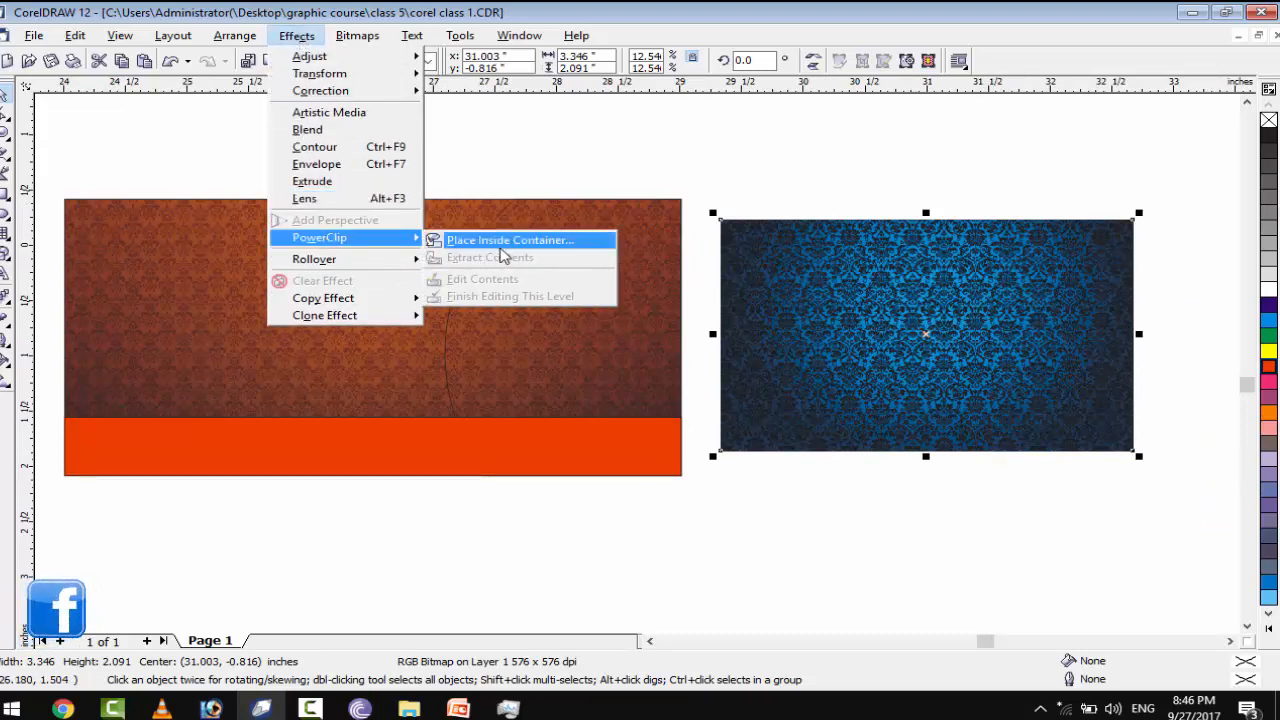
click(502, 249)
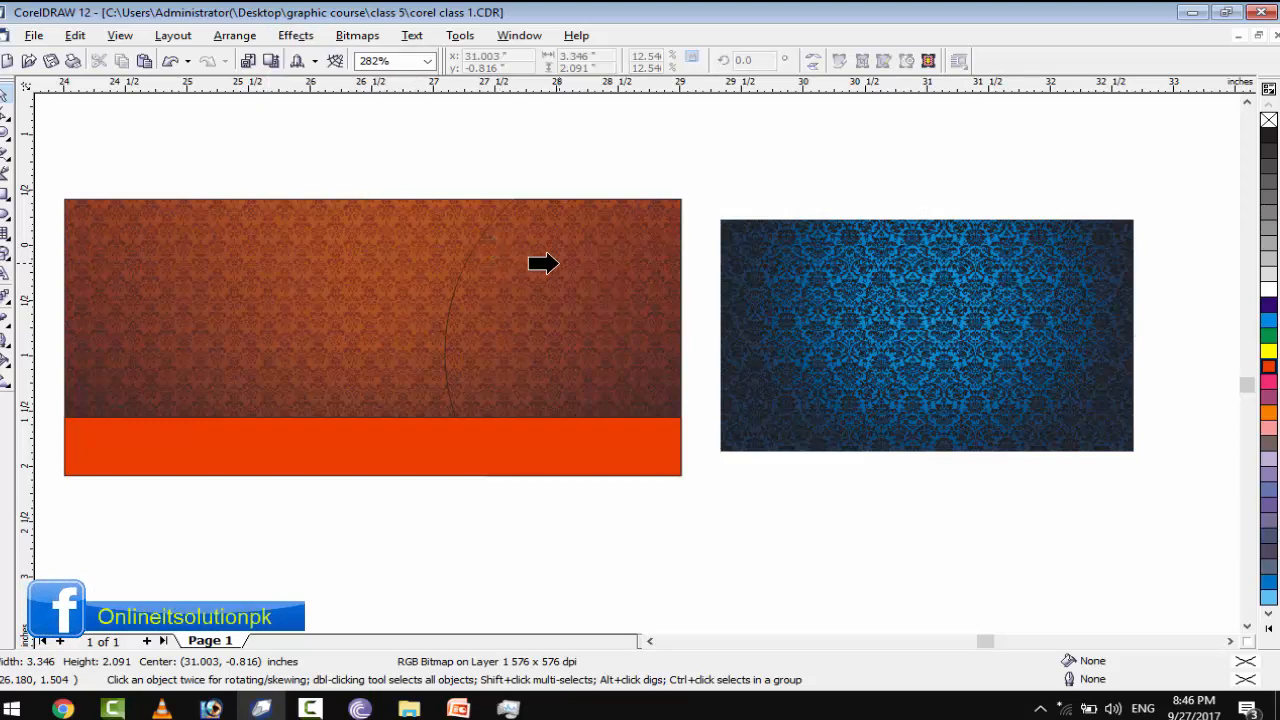
click(558, 262)
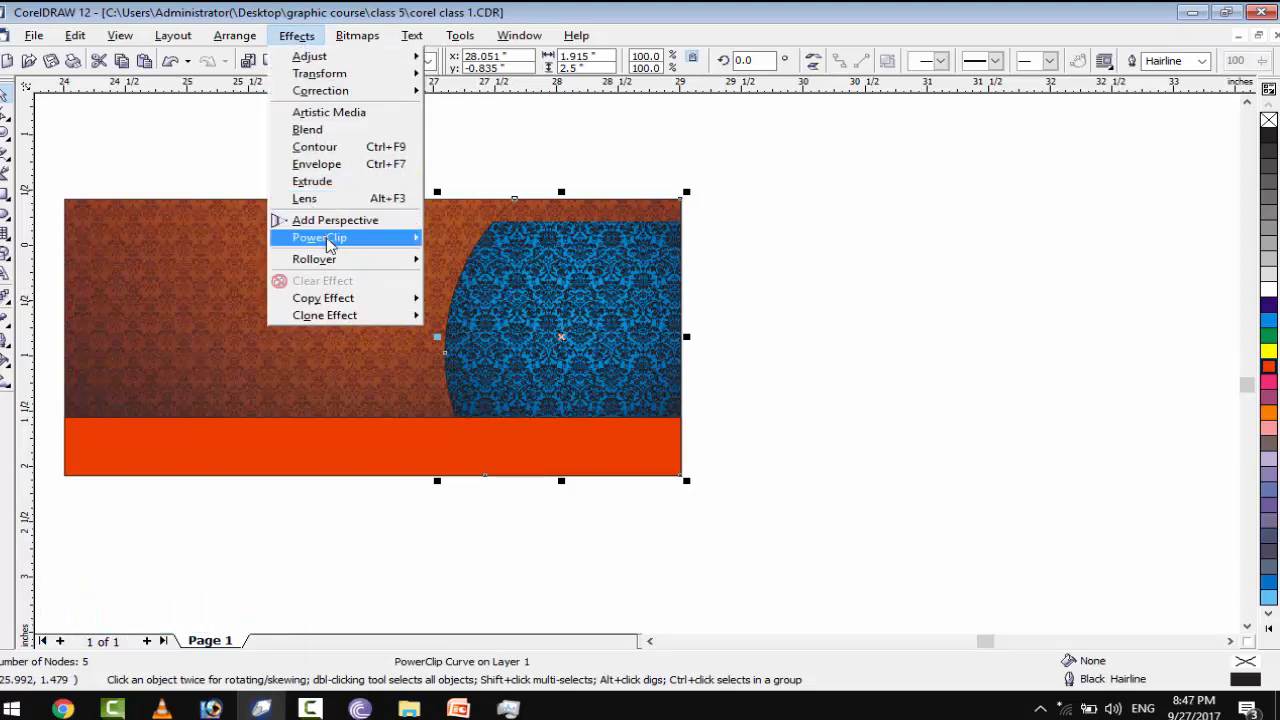
Edit the curved panel's PowerClip contents, enlarging the blue image to about 4.4 by 2.7 inches to cover the whole panel, and finish editing
mouse_move(330, 245)
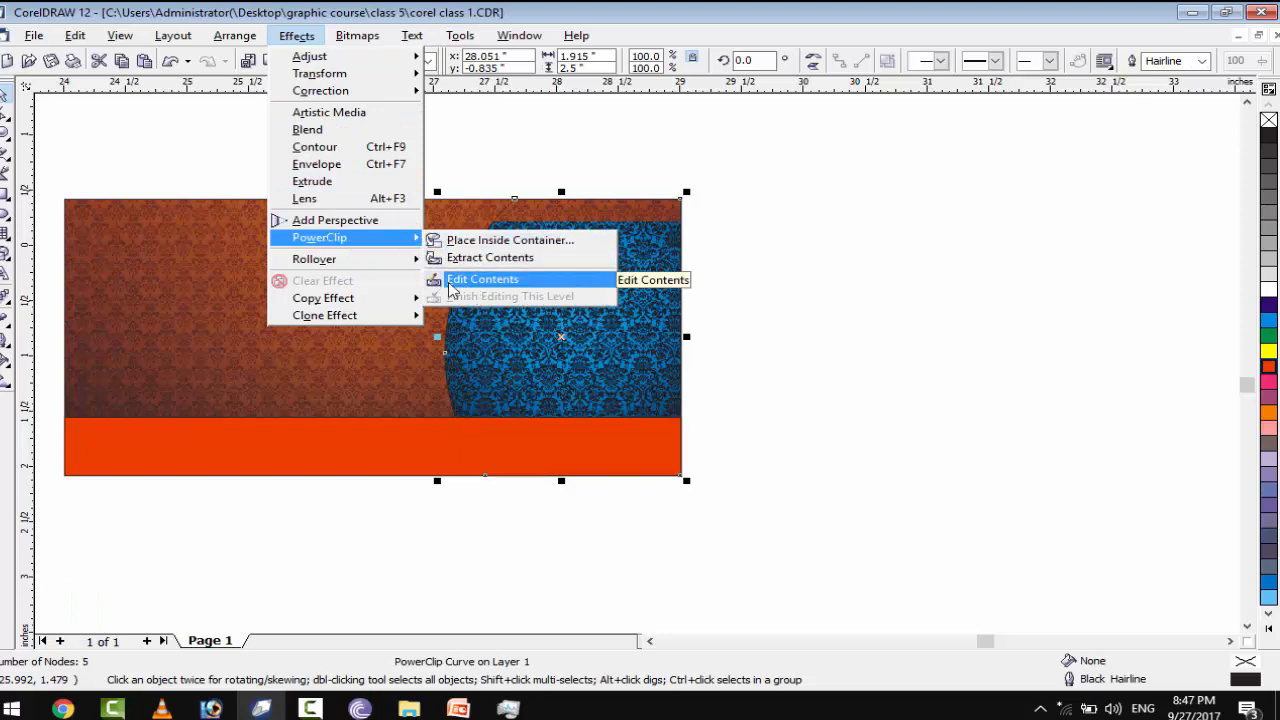
click(479, 285)
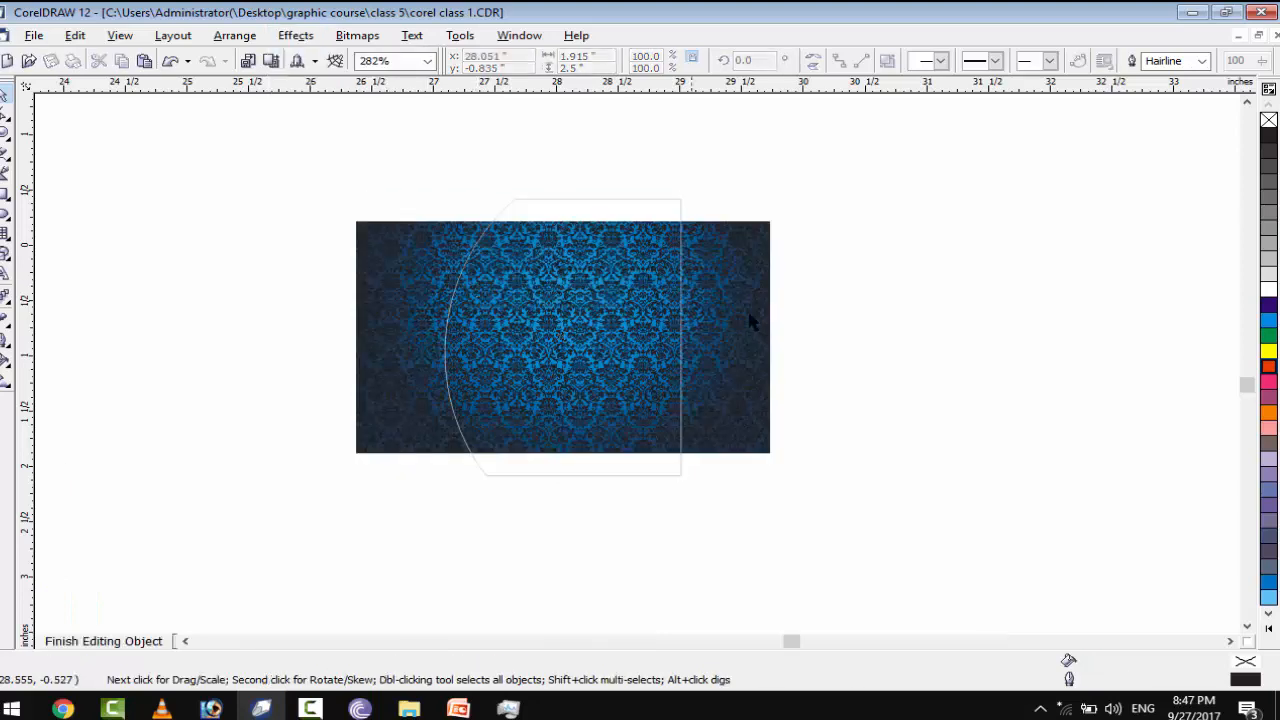
scroll(565, 391, up, 1)
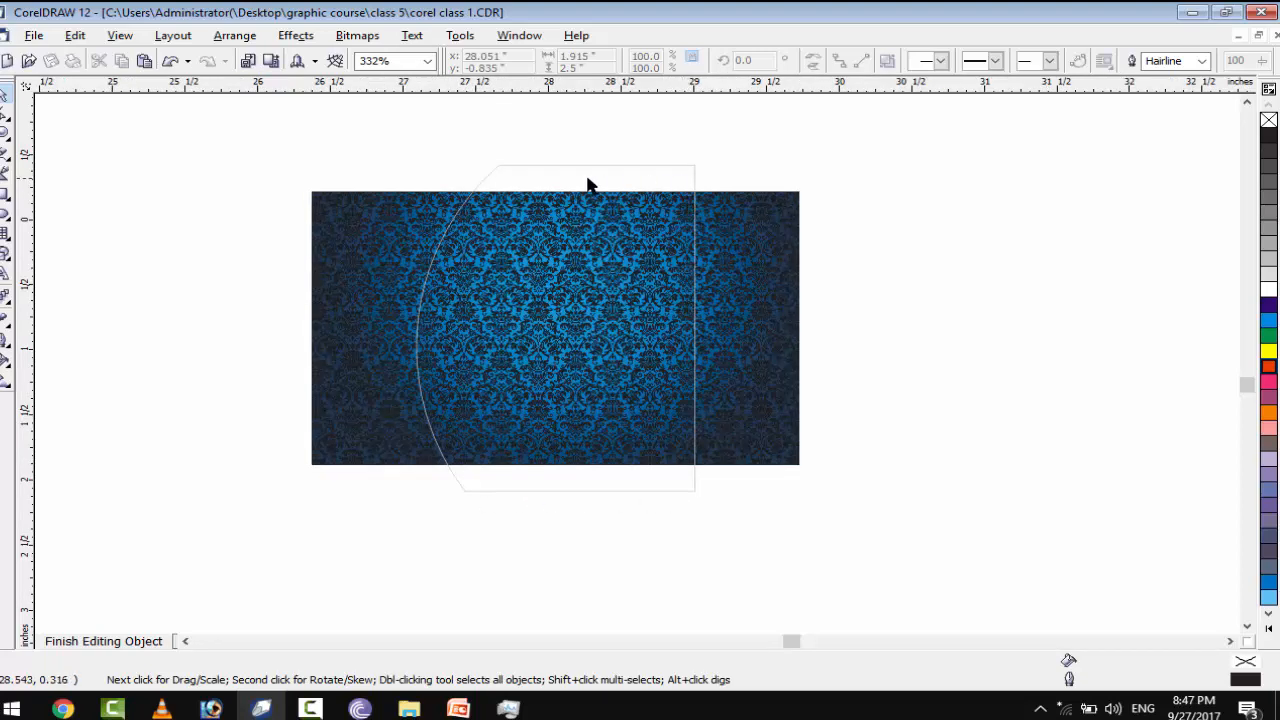
click(530, 322)
drag(805, 470, 900, 523)
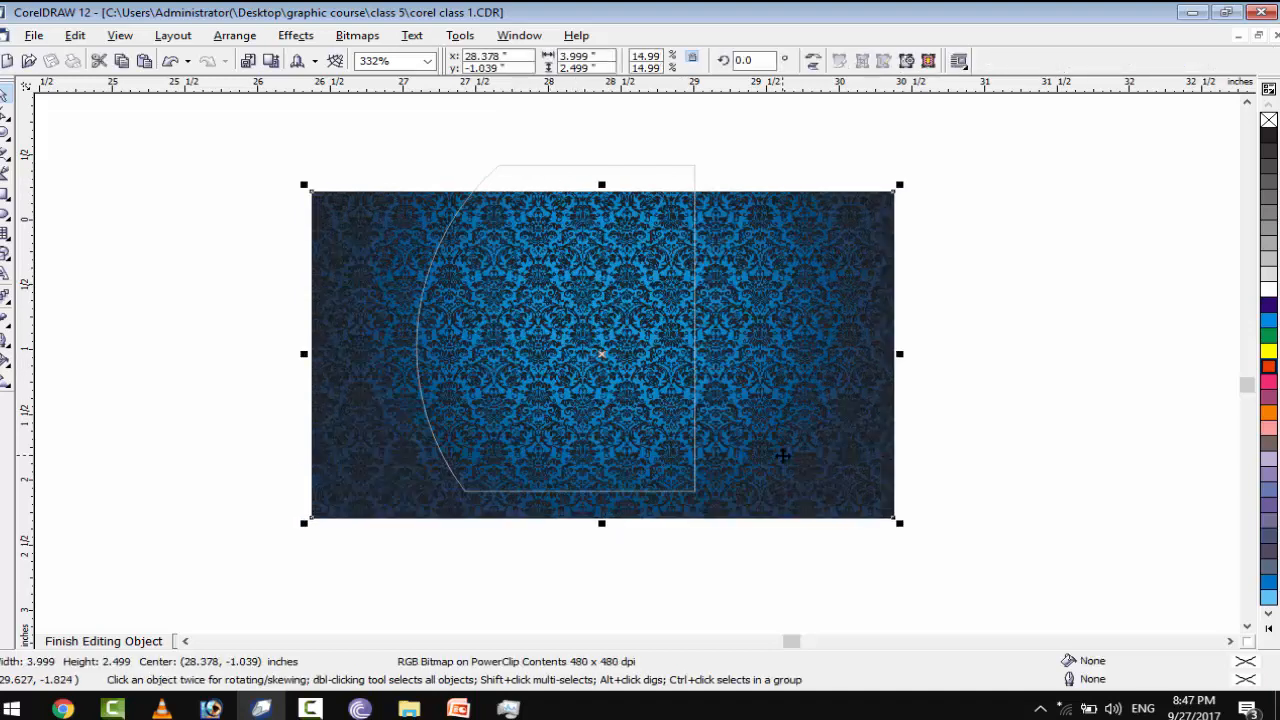
drag(304, 184, 250, 154)
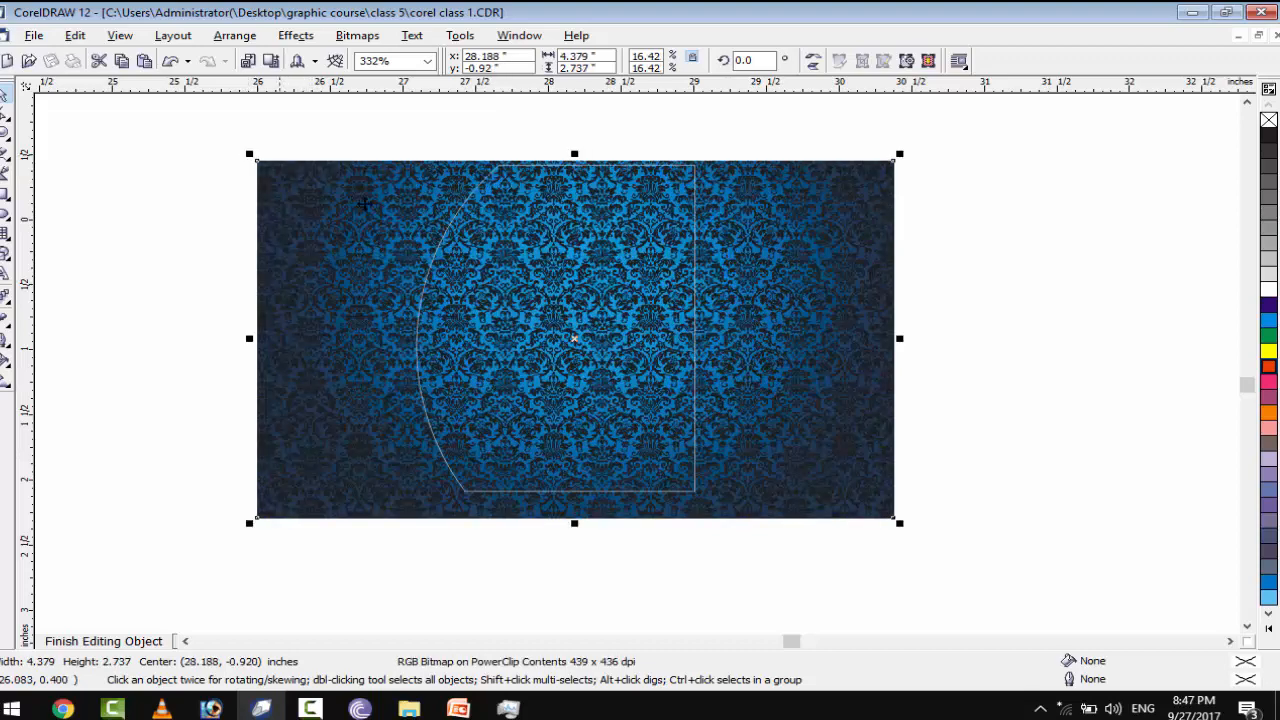
drag(386, 298, 388, 289)
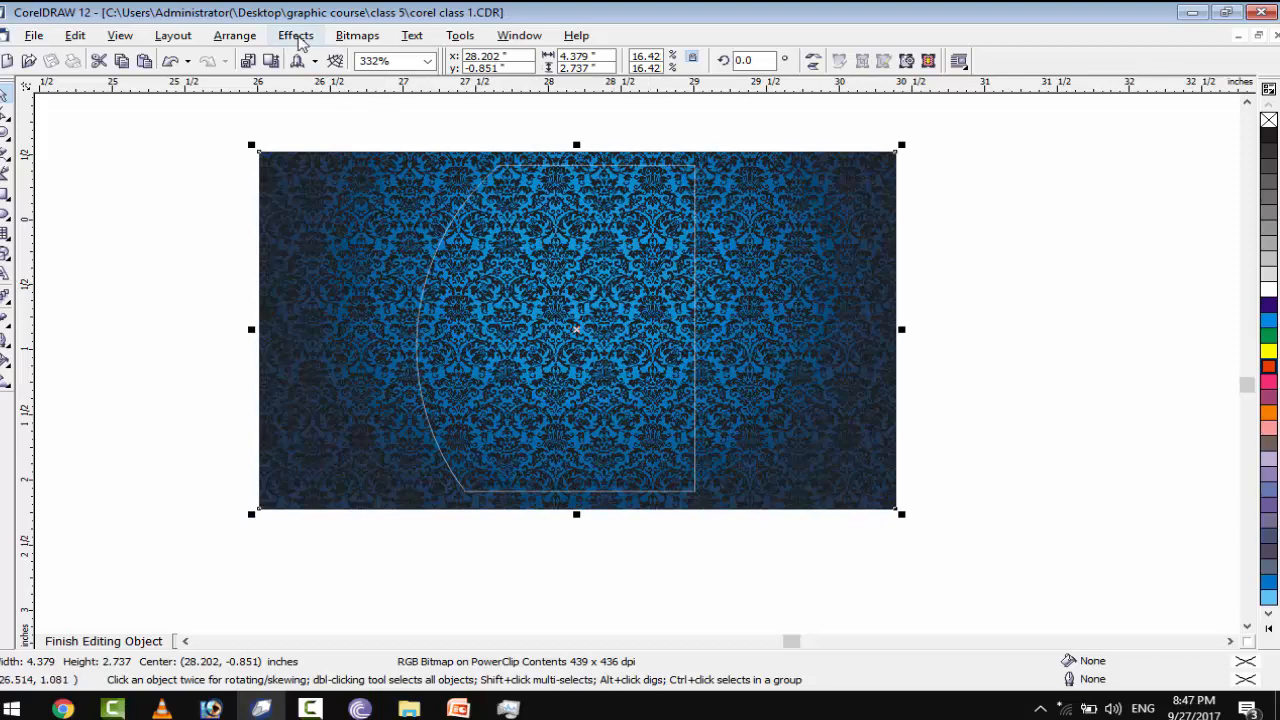
click(297, 36)
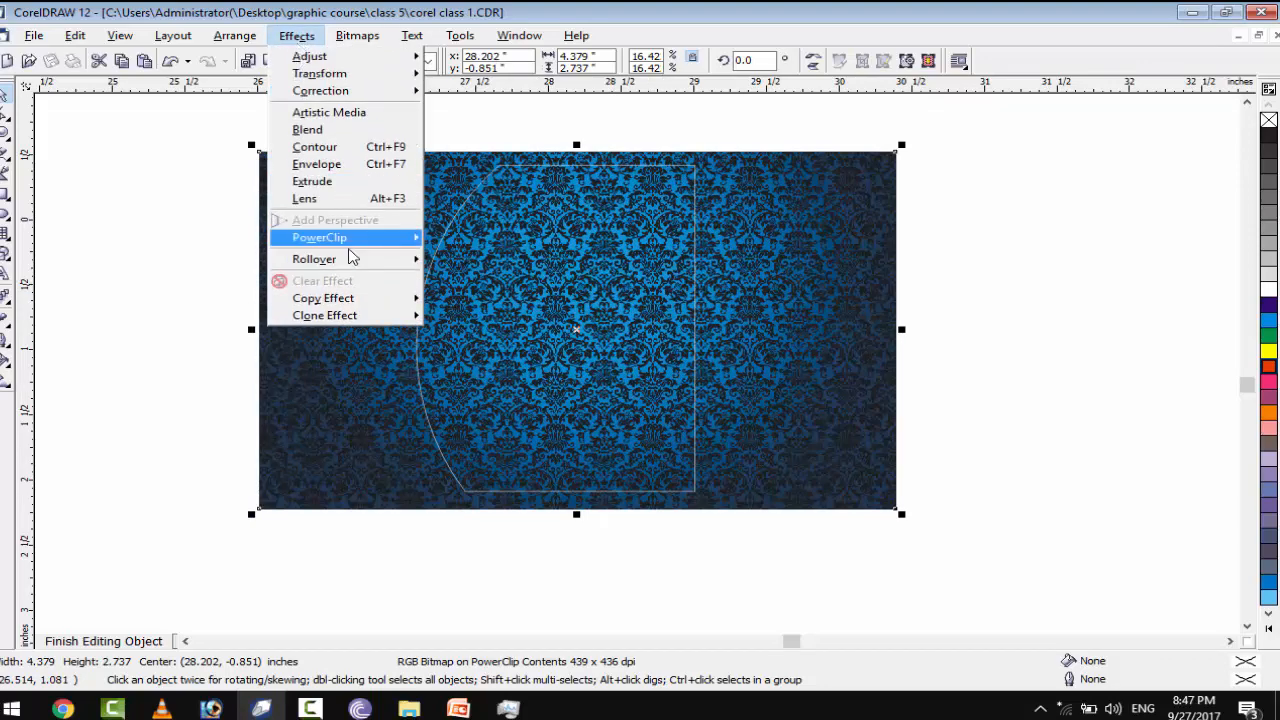
mouse_move(380, 238)
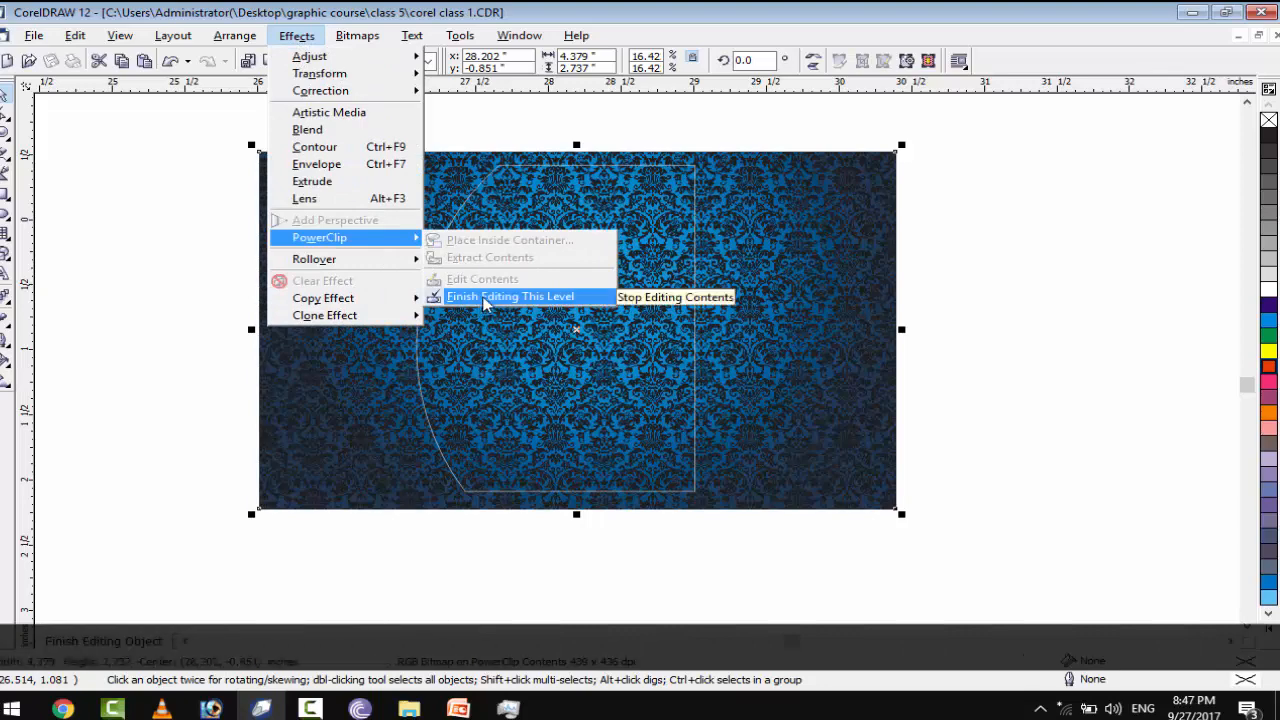
click(484, 298)
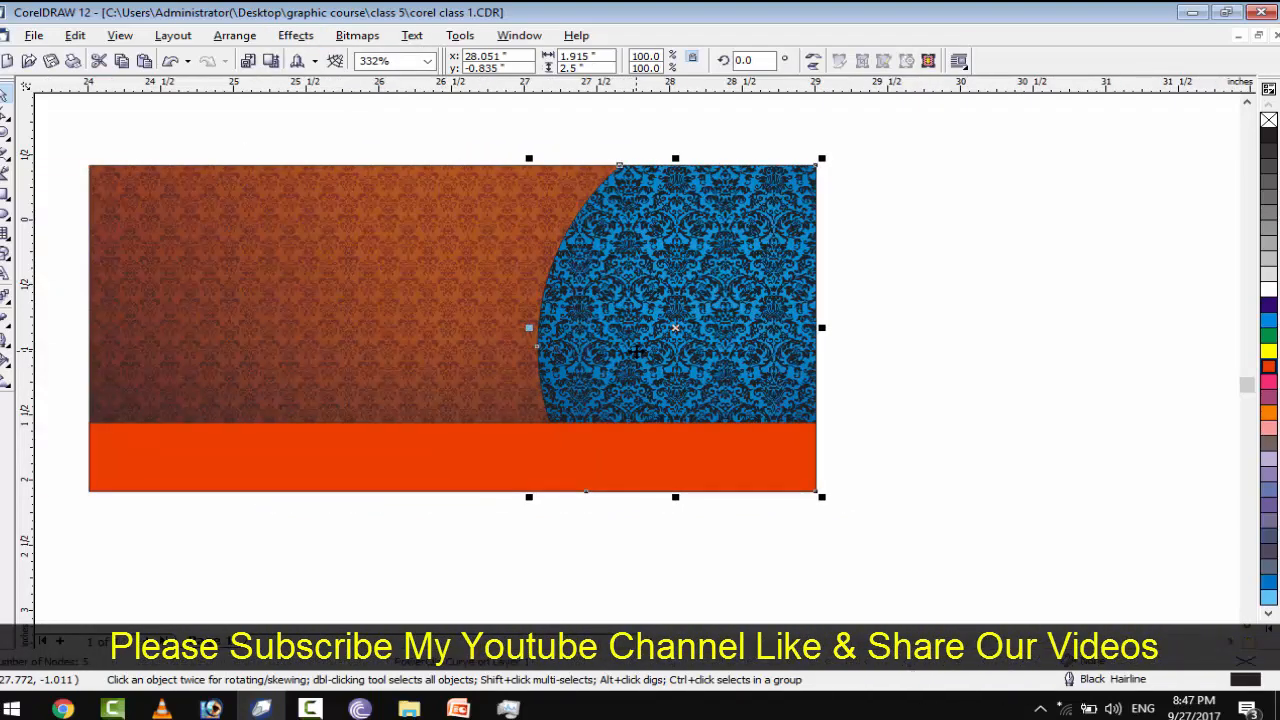
Edit the card rectangle's PowerClip contents, moving the orange image down about 0.7 inch so its brighter area fills the card, and finish editing
click(637, 351)
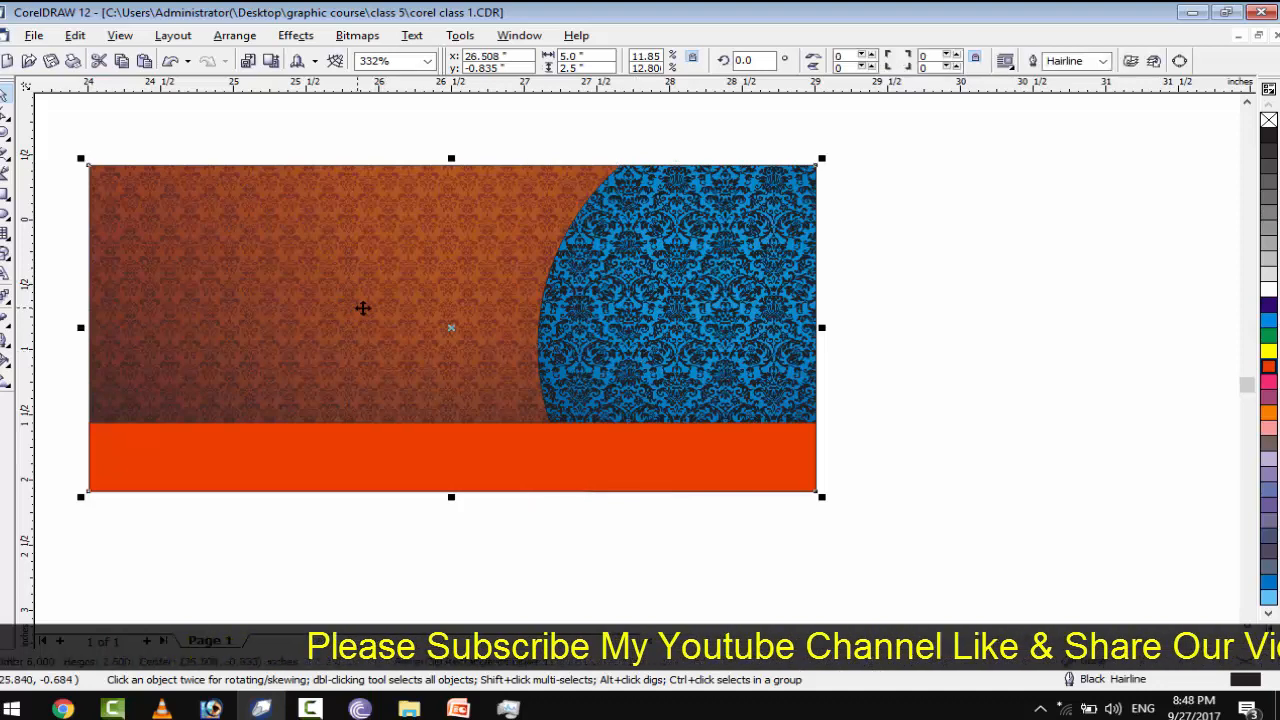
click(296, 35)
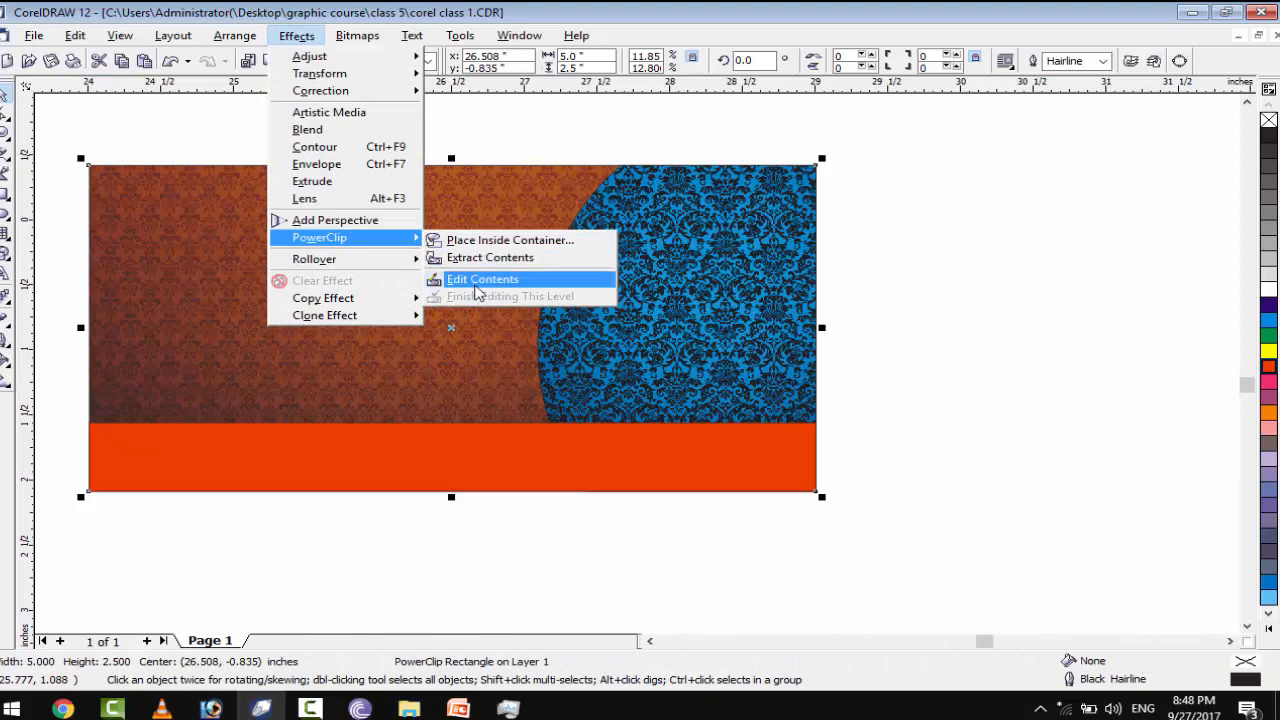
click(472, 280)
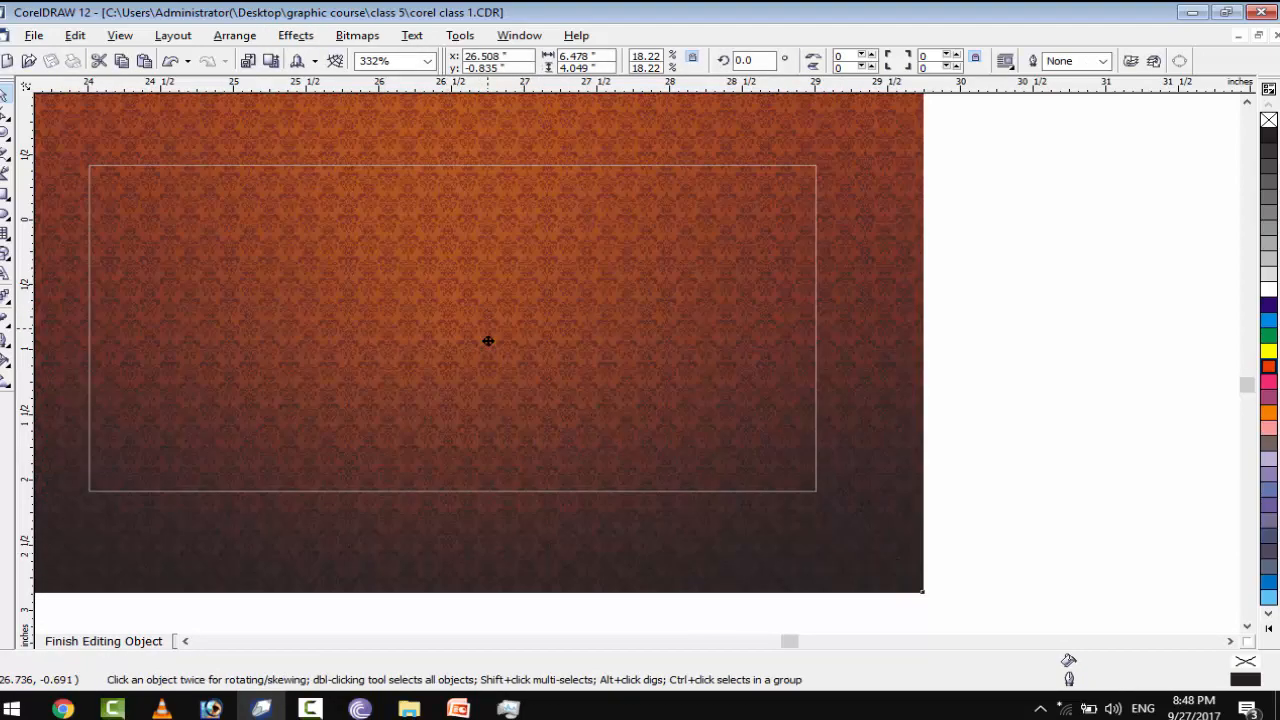
key(ctrl+v)
key(ctrl+z)
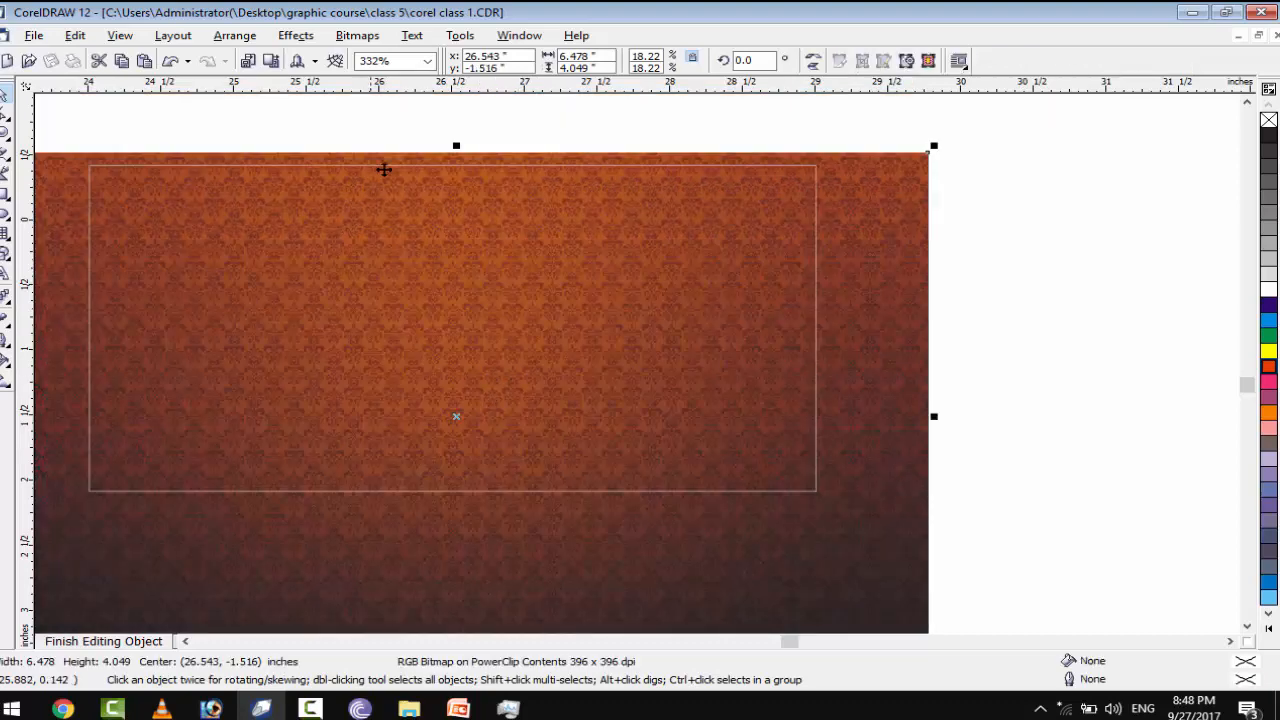
click(303, 40)
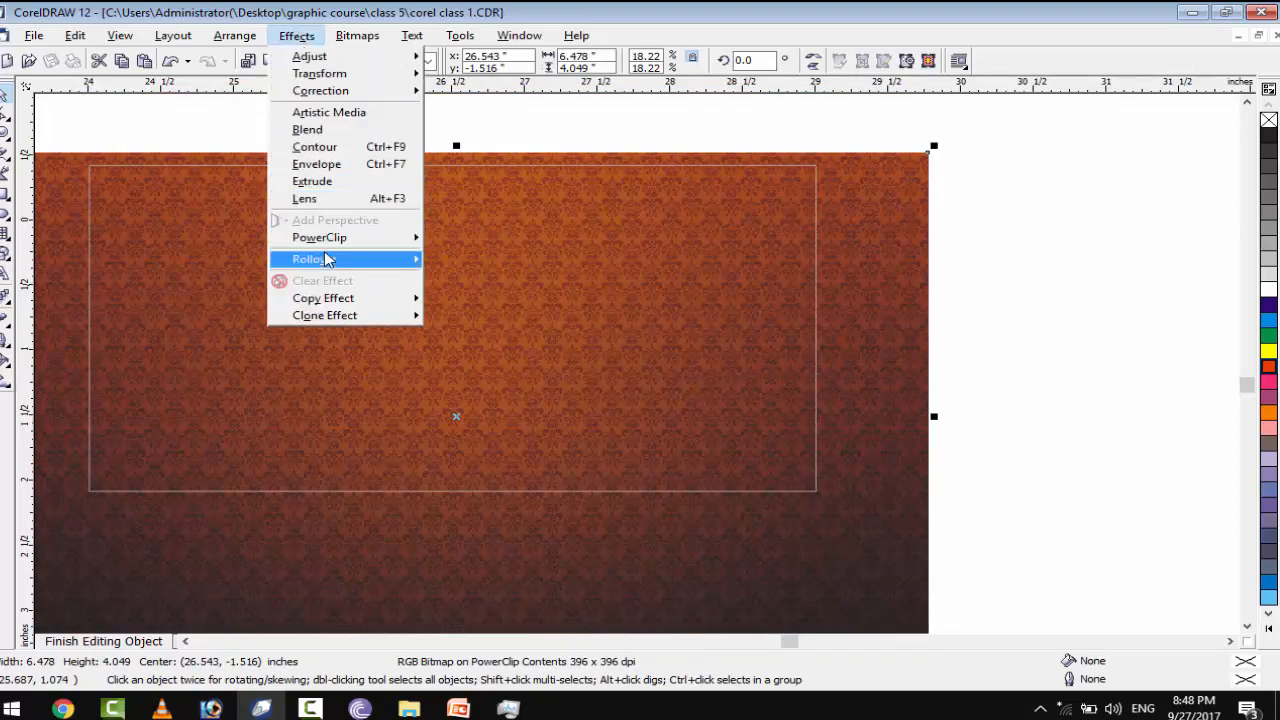
mouse_move(325, 259)
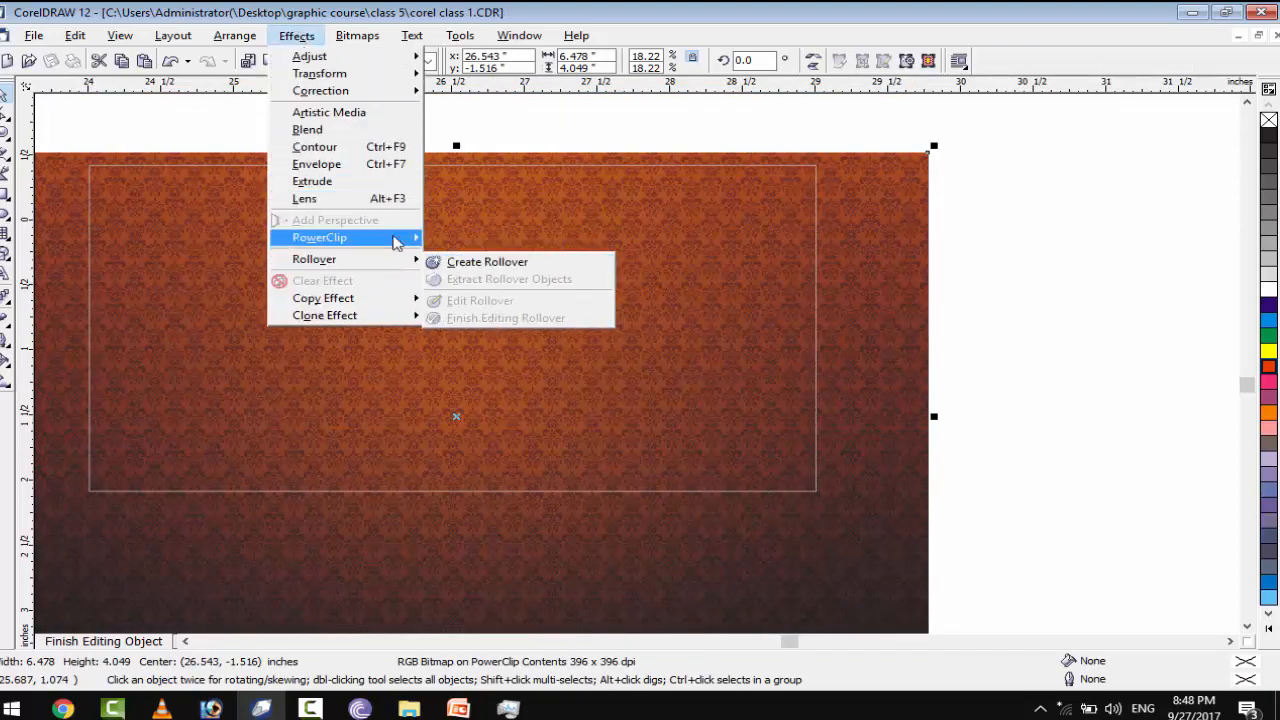
mouse_move(397, 241)
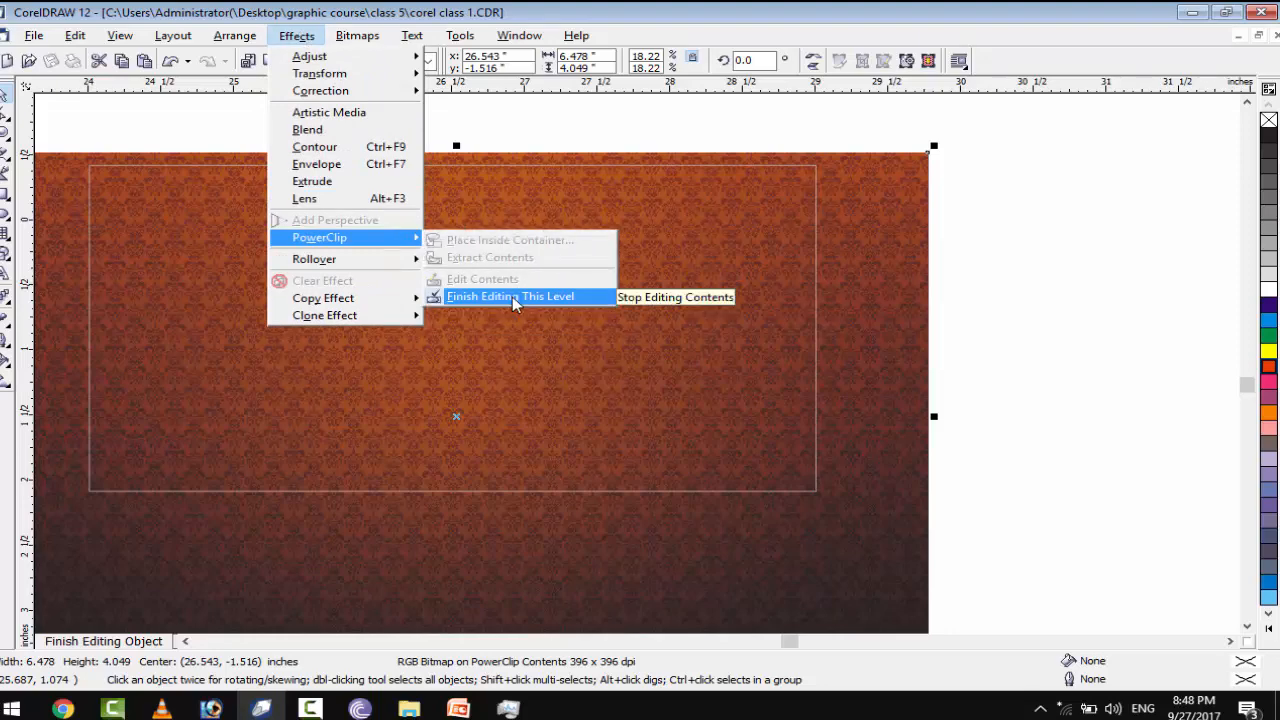
click(512, 296)
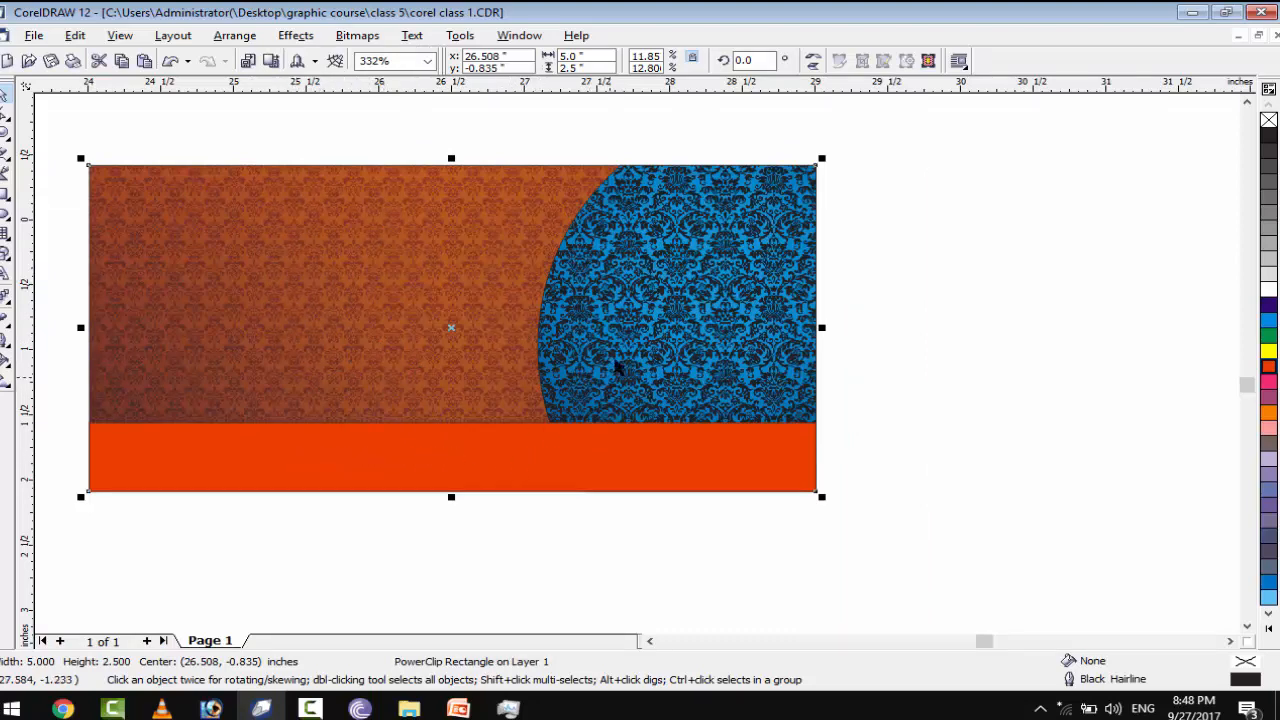
scroll(164, 294, up, 1)
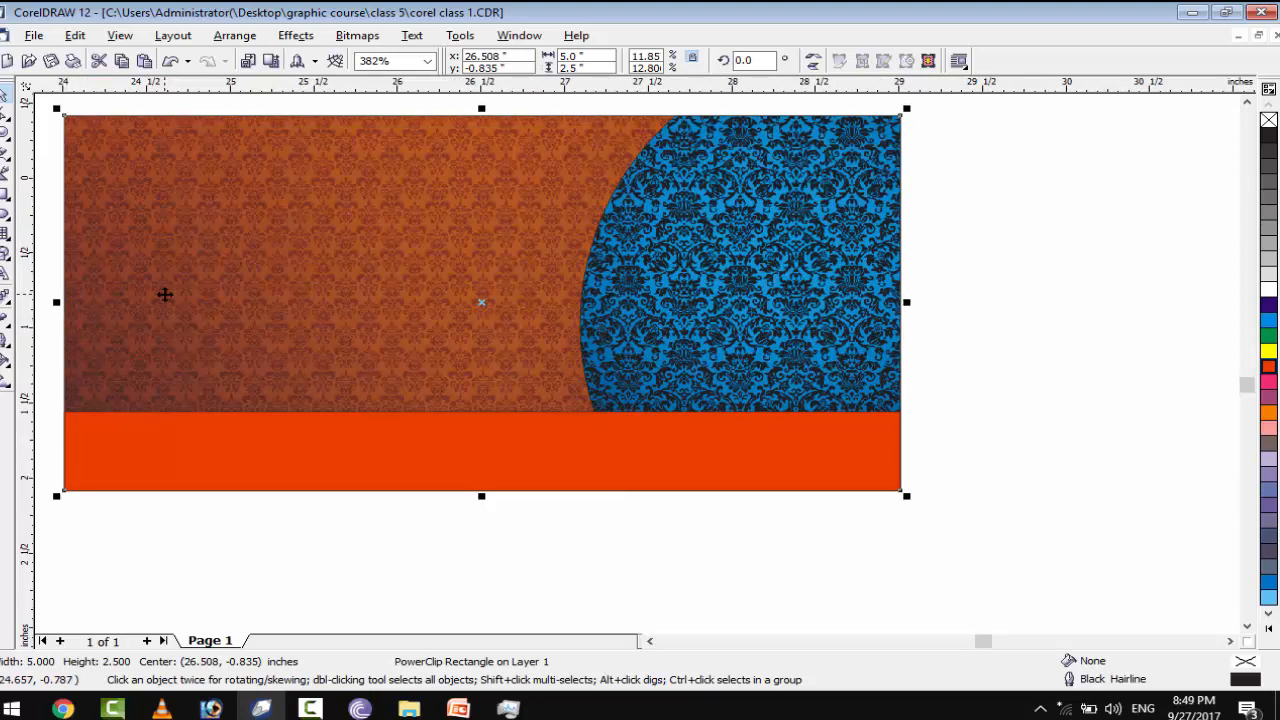